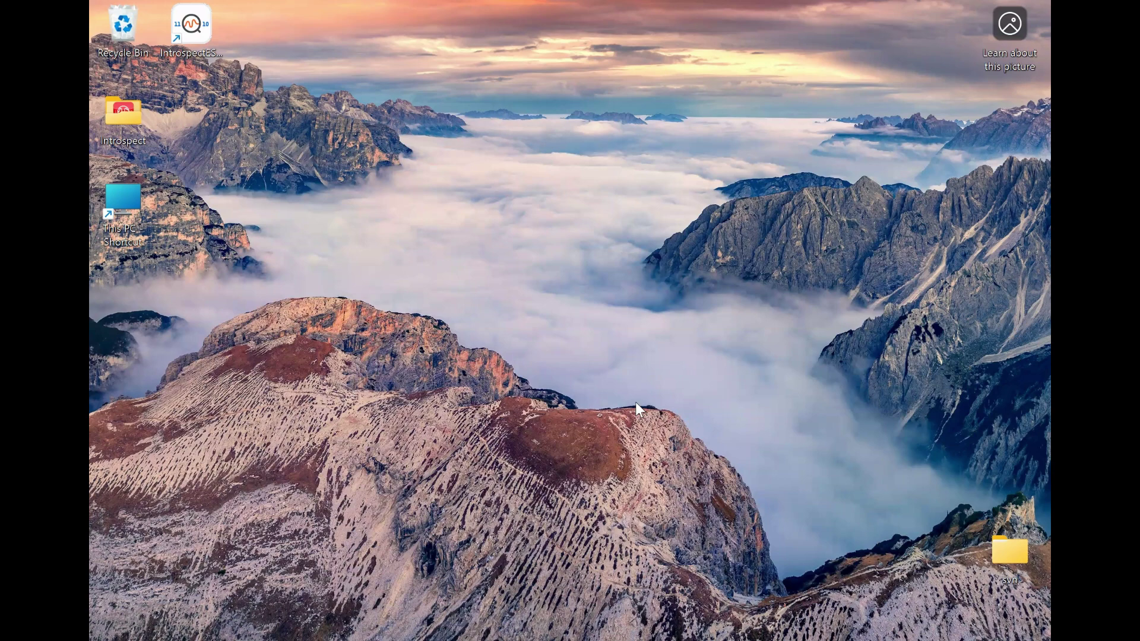
# - Launch Pinetree, create a new test for the SV5C_4L8G_MIPI_DPHY_GENERATOR form factor, and maximize its window
pyautogui.moveTo(215, 55); pyautogui.dragTo(205, 116)
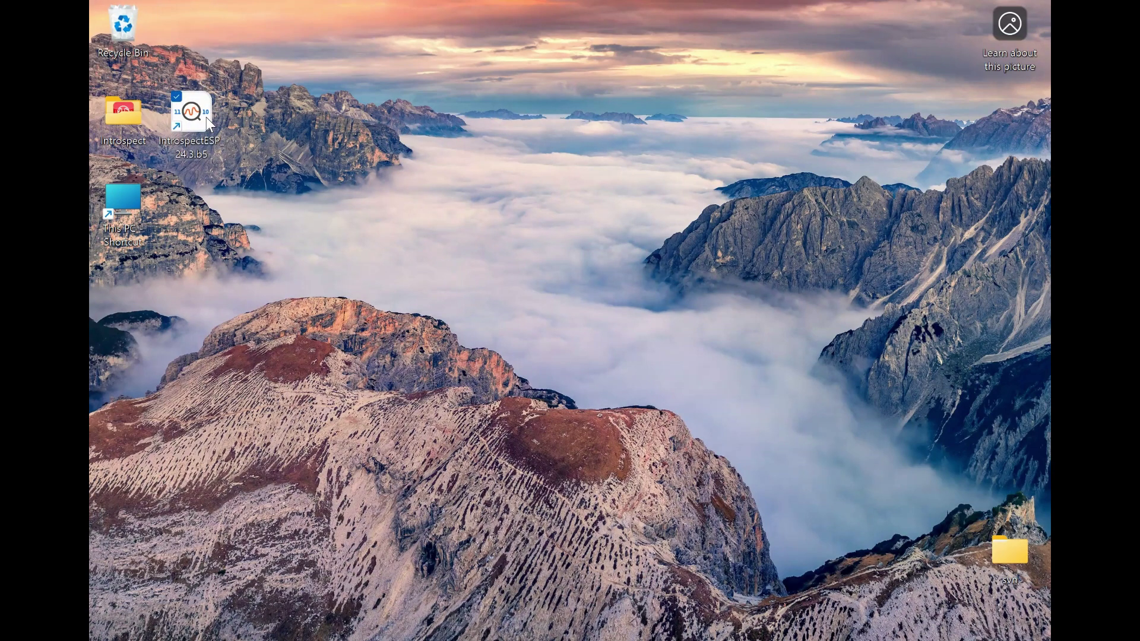
pyautogui.doubleClick(206, 116)
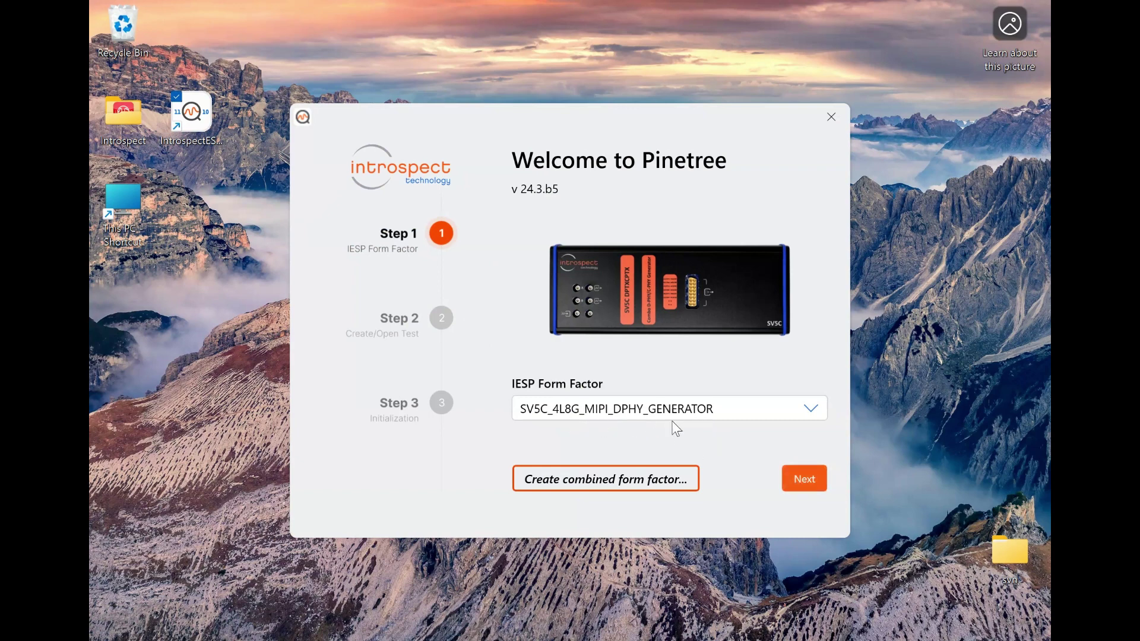
pyautogui.click(797, 476)
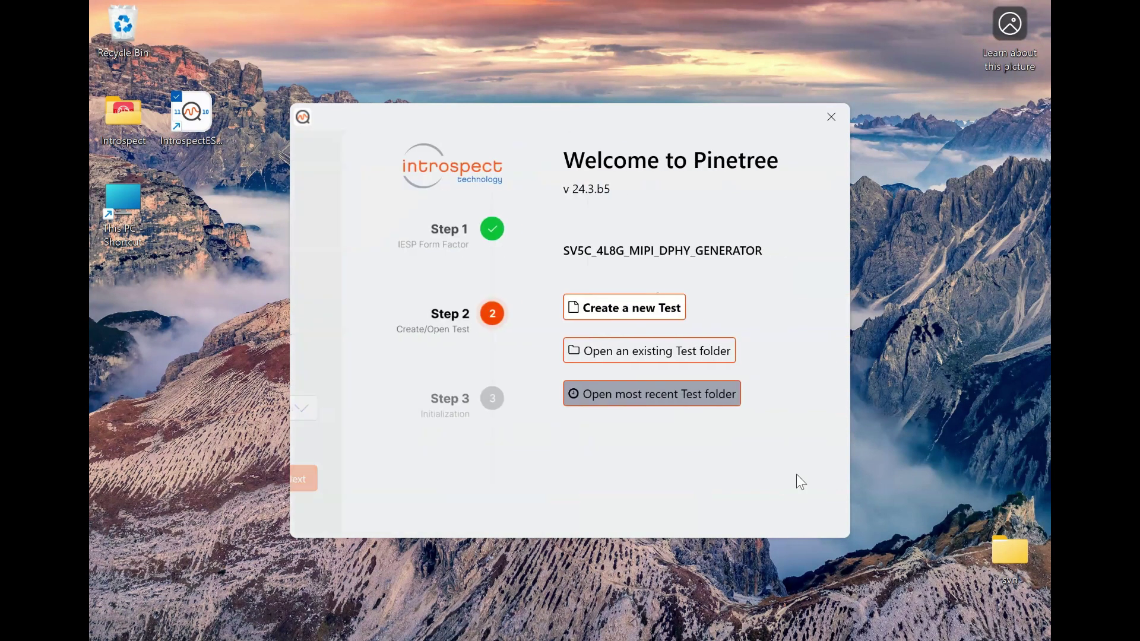
pyautogui.click(599, 306)
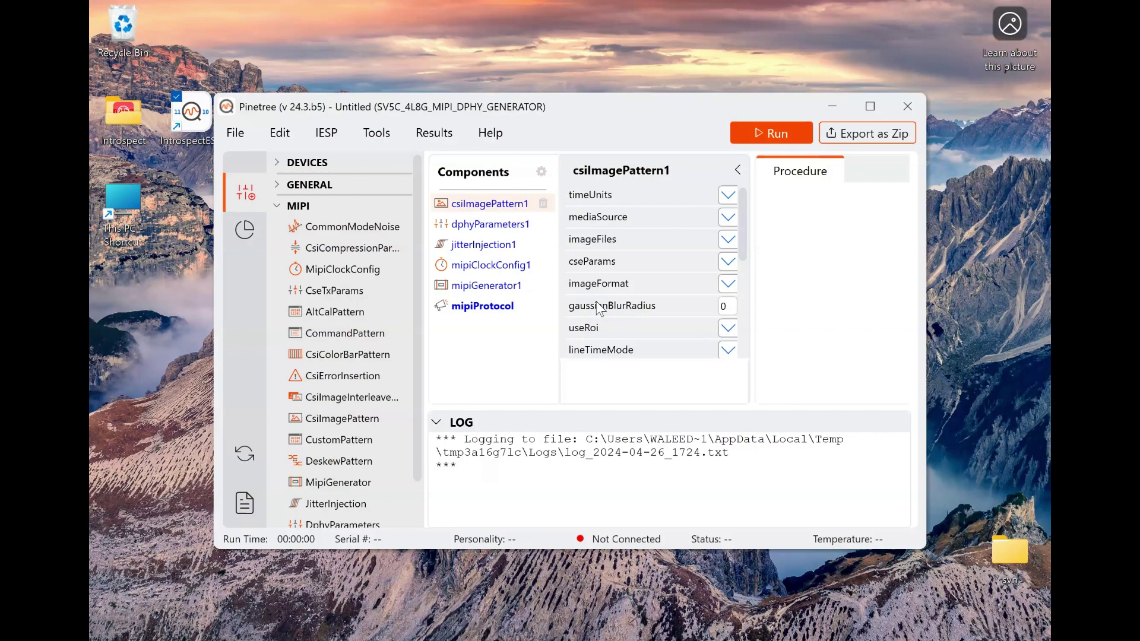
pyautogui.click(873, 109)
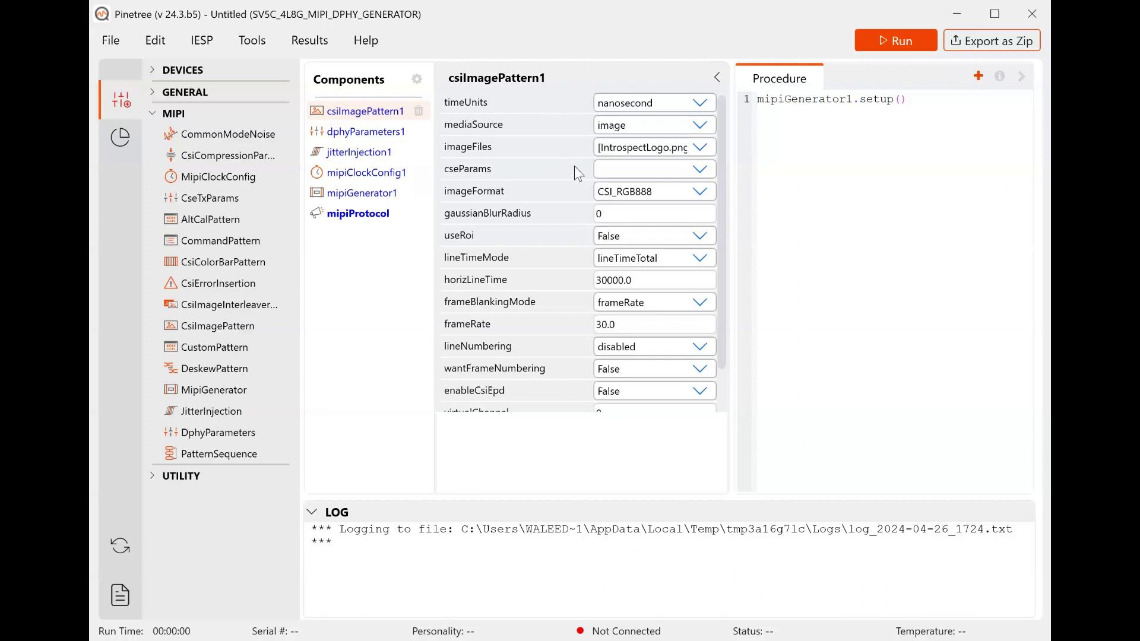
# - Assign a new CseTxParams object to the cseParams property of csiImagePattern1 and open its properties
pyautogui.click(701, 170)
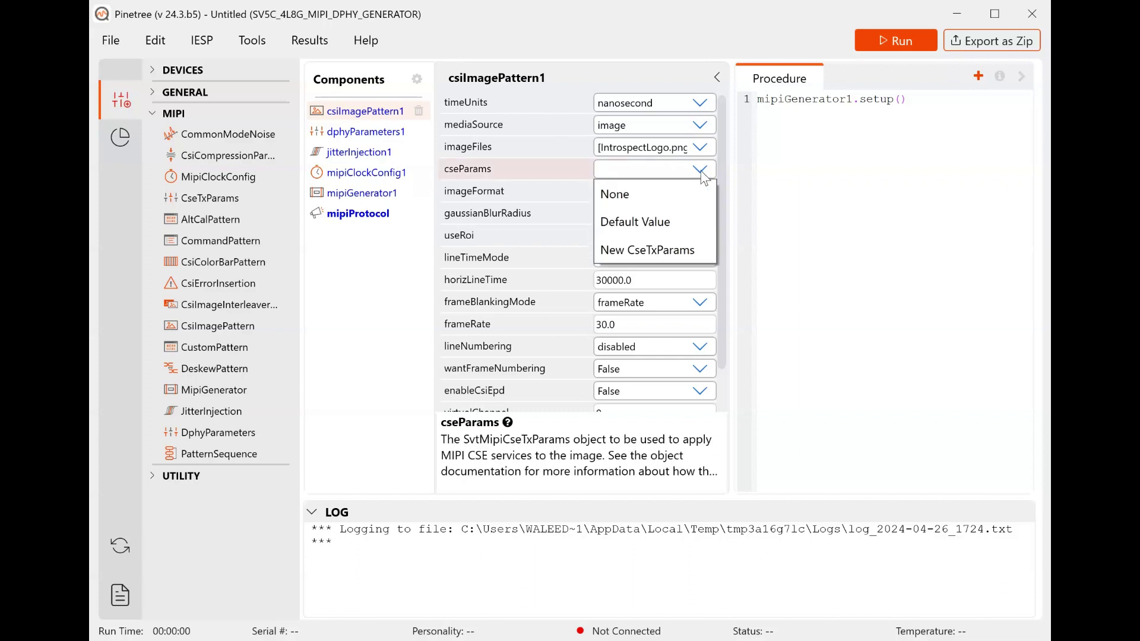
pyautogui.click(666, 249)
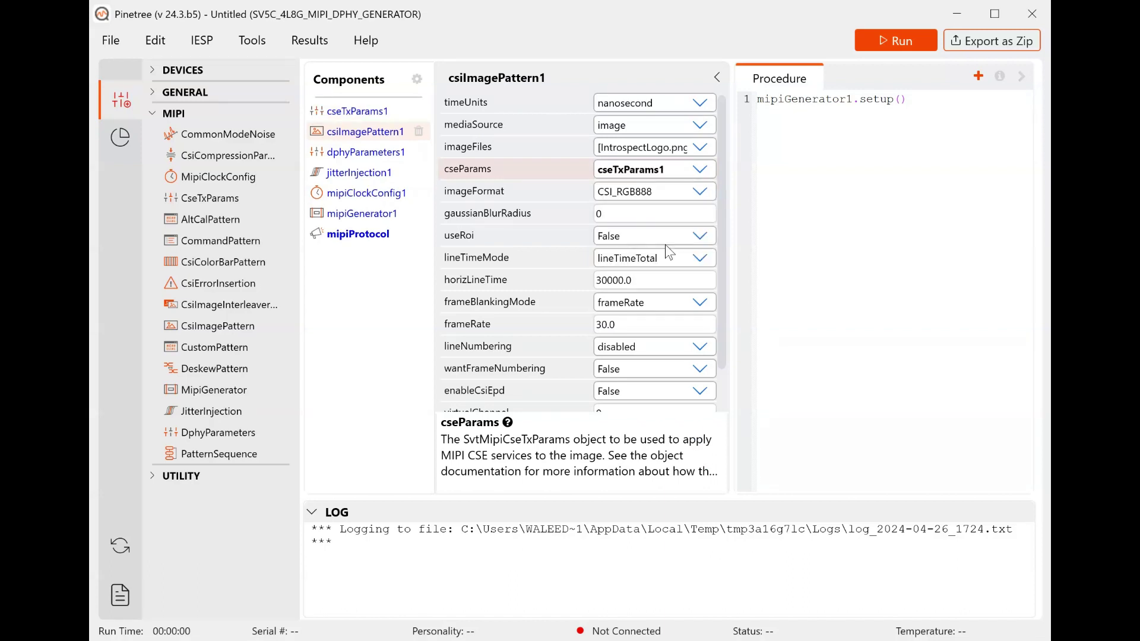
pyautogui.click(359, 112)
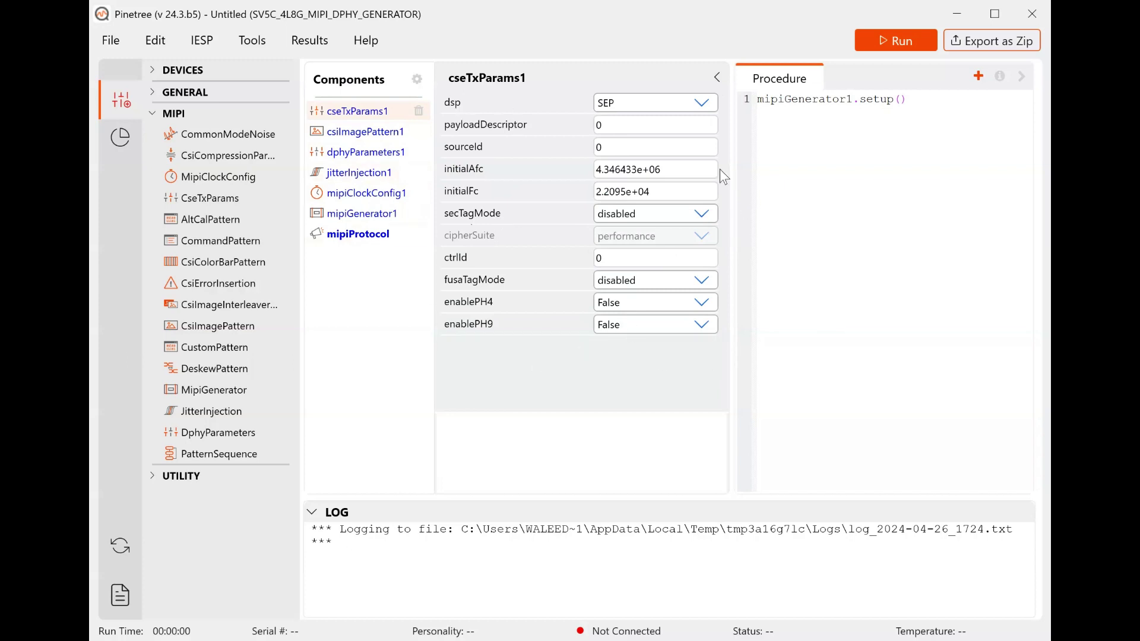
# - Set the secTagMode of cseTxParams1 to SEP_Sec_TM_1a and review its dsp, fusaTagMode and MAC properties
pyautogui.click(562, 108)
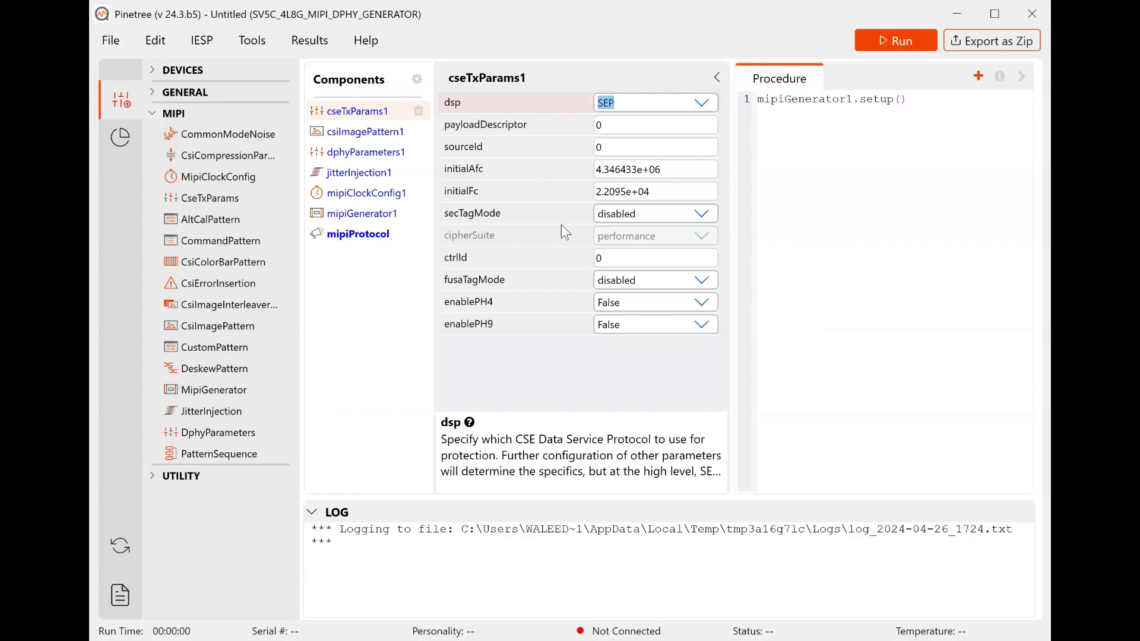
pyautogui.click(707, 215)
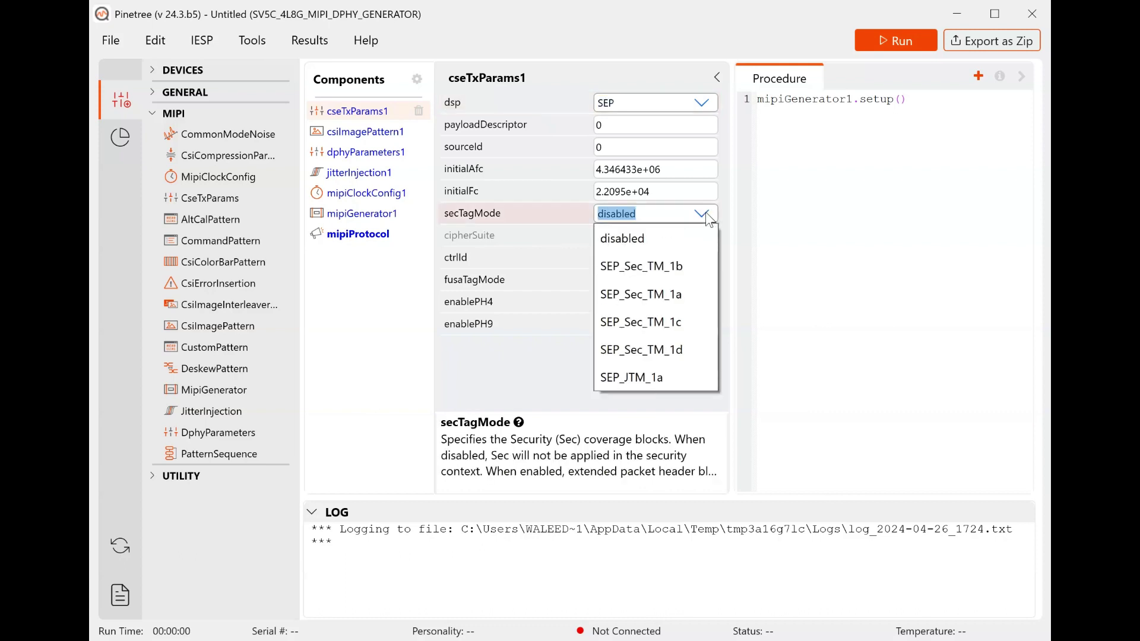
pyautogui.click(705, 214)
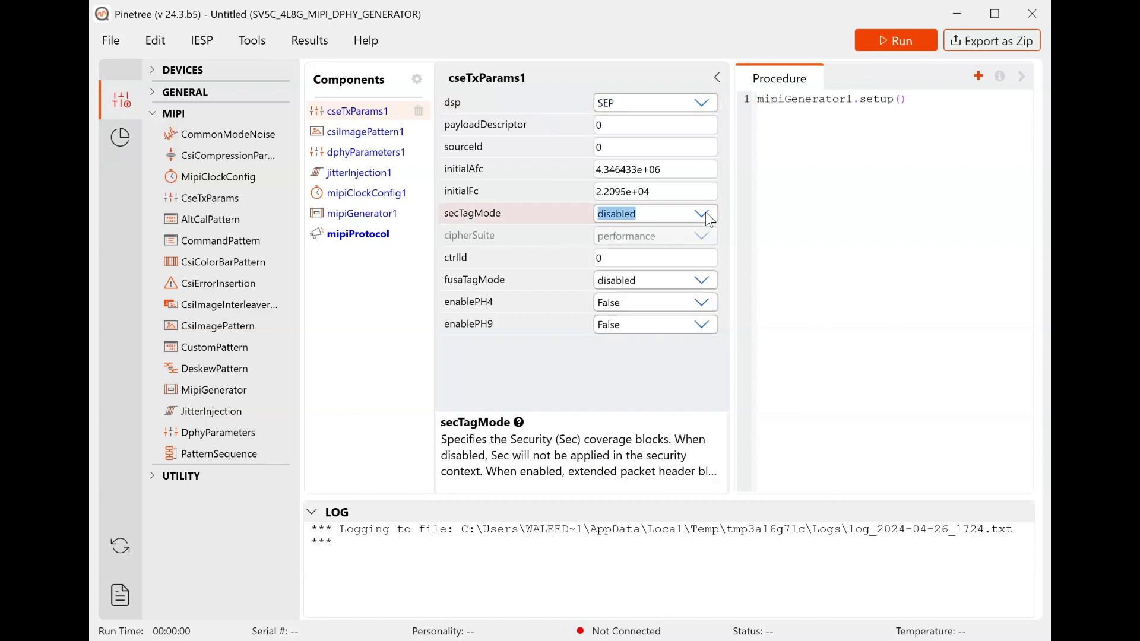
pyautogui.click(532, 288)
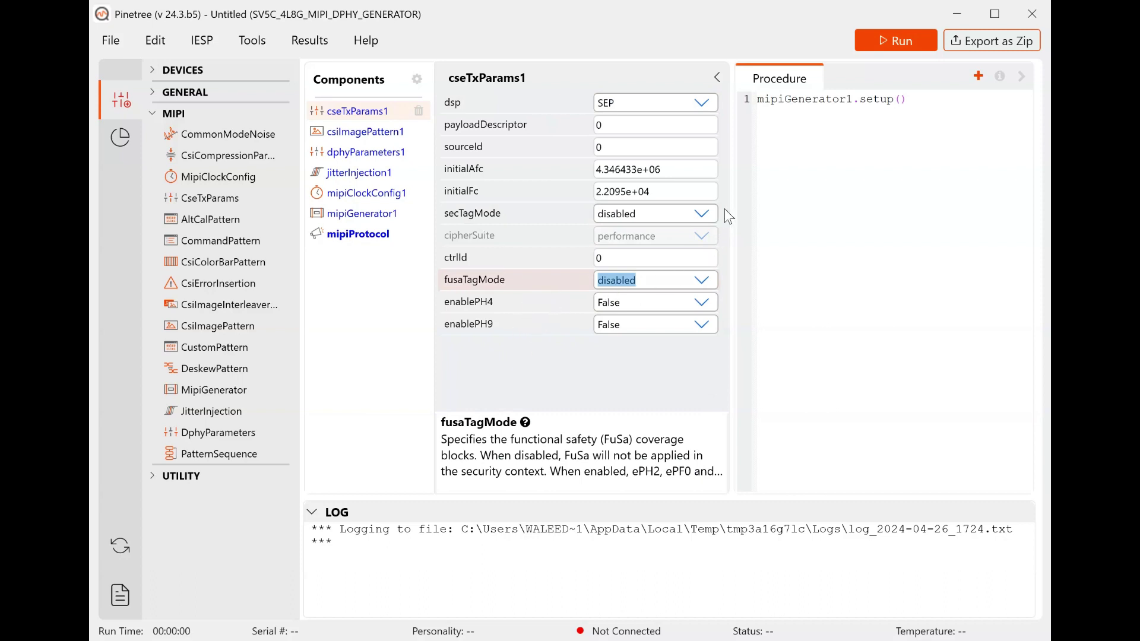
pyautogui.click(701, 214)
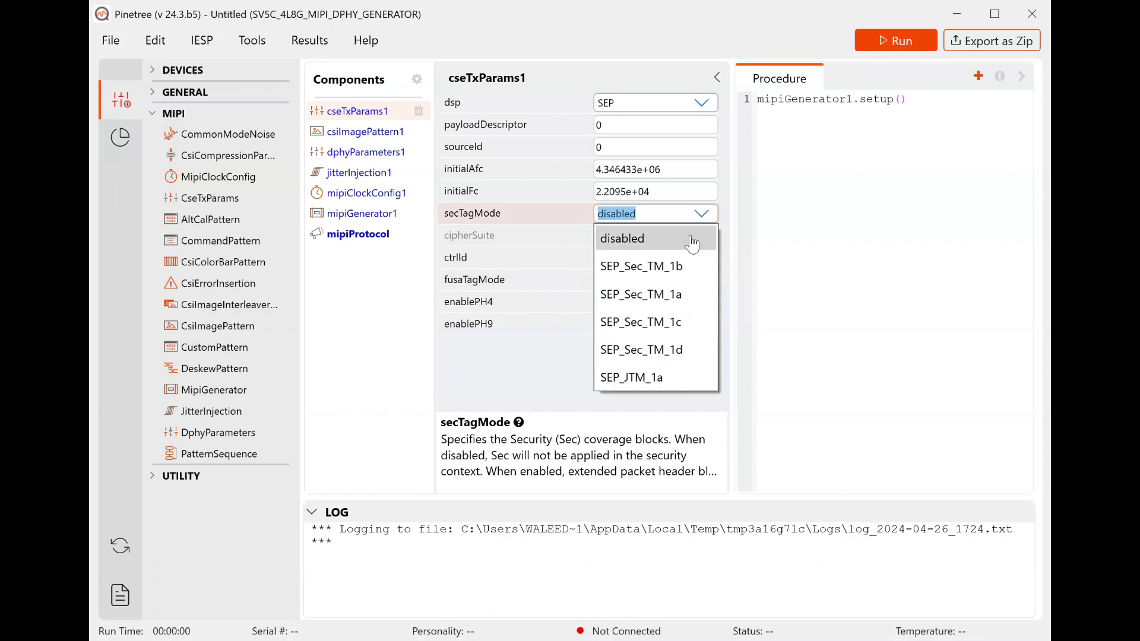
pyautogui.click(679, 301)
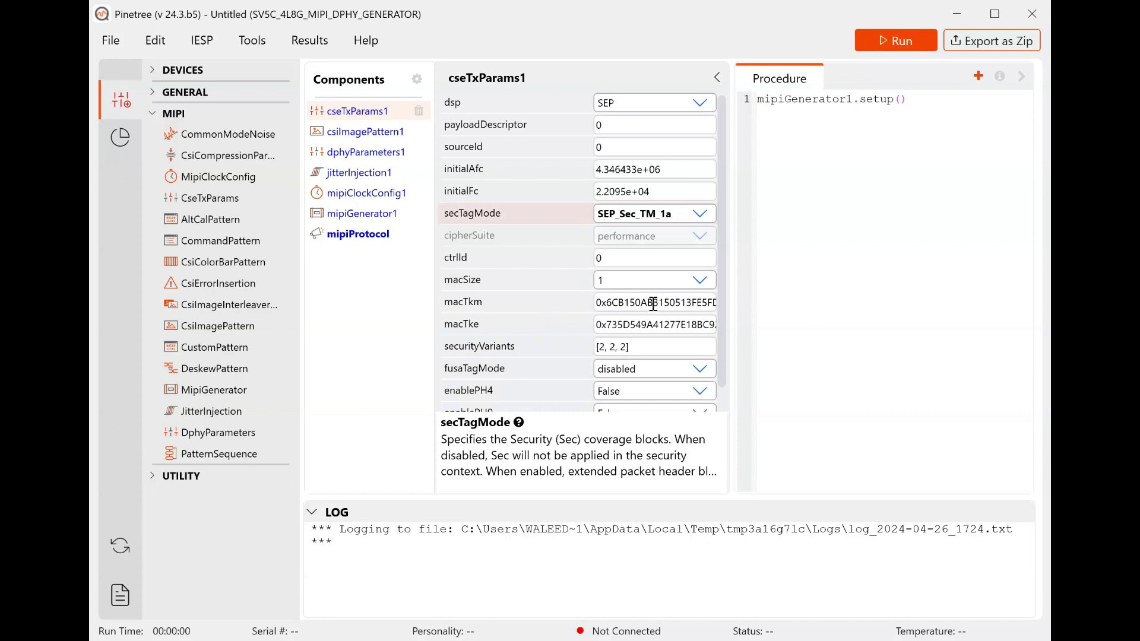
pyautogui.scroll(-1, 654, 304)
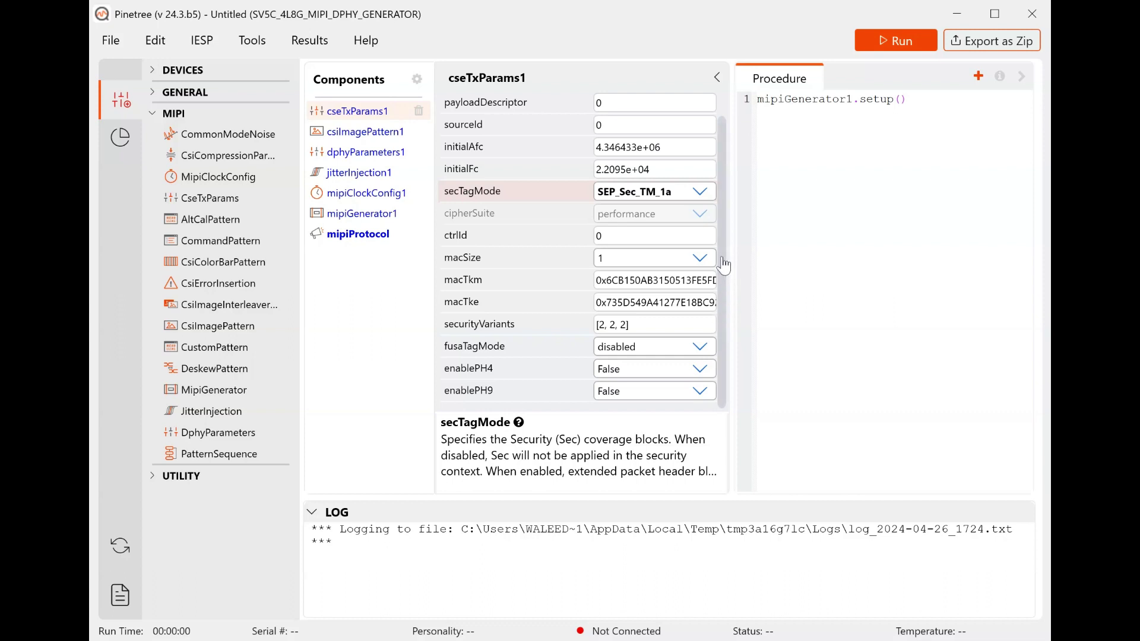
pyautogui.scroll(1, 724, 264)
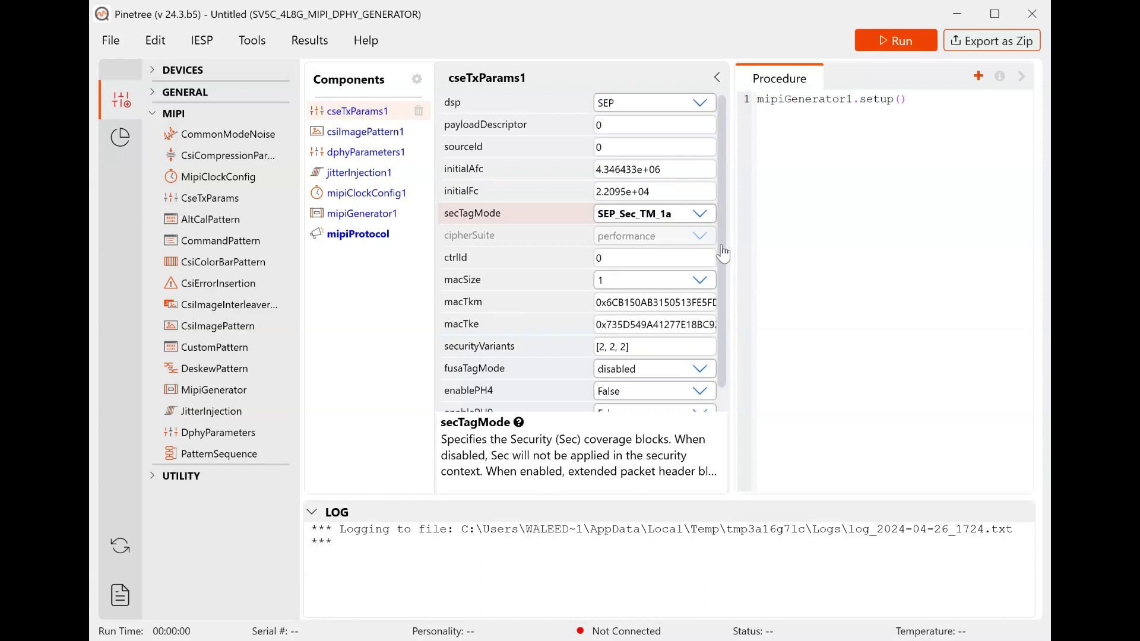
pyautogui.scroll(-1, 724, 273)
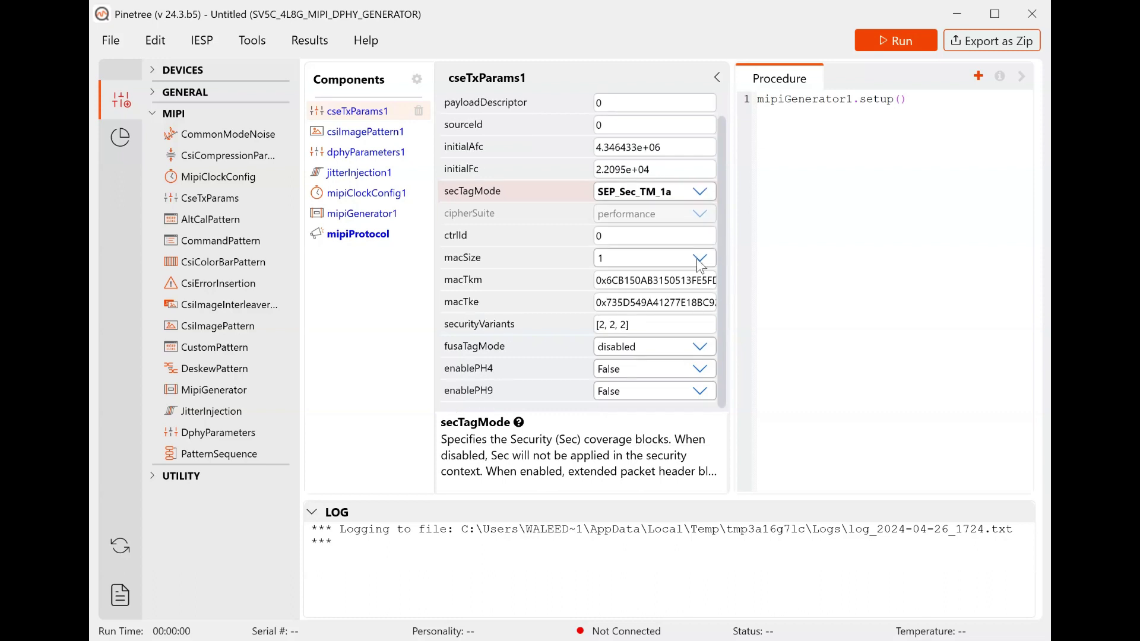
pyautogui.scroll(1, 518, 304)
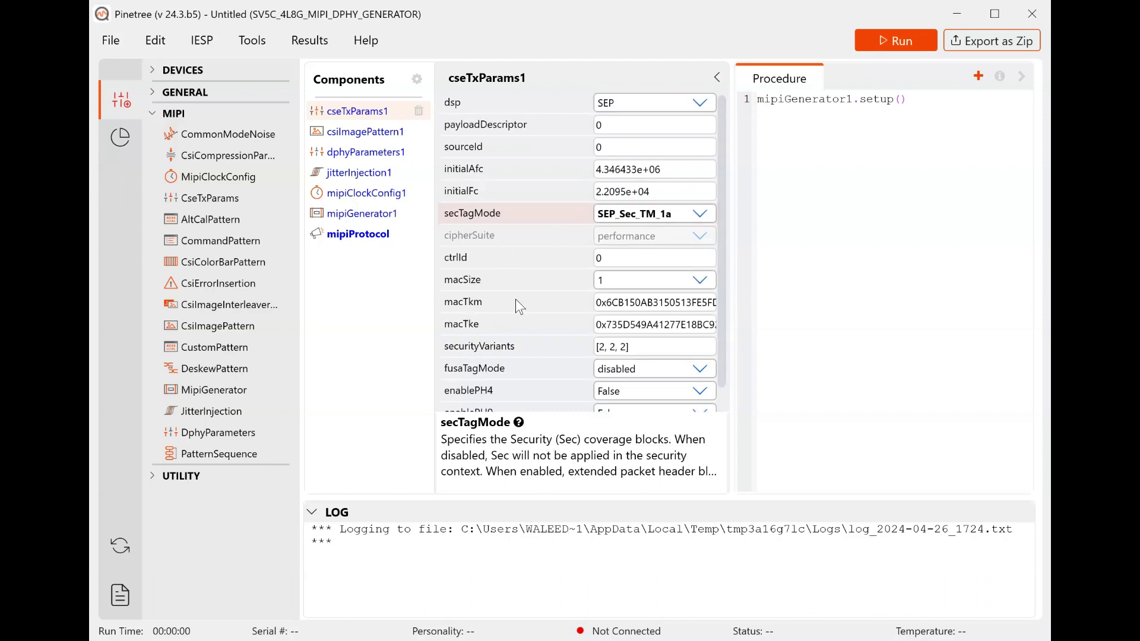
# - Connect the generator test to the IESP hardware and minimize its window
pyautogui.click(202, 41)
pyautogui.click(223, 67)
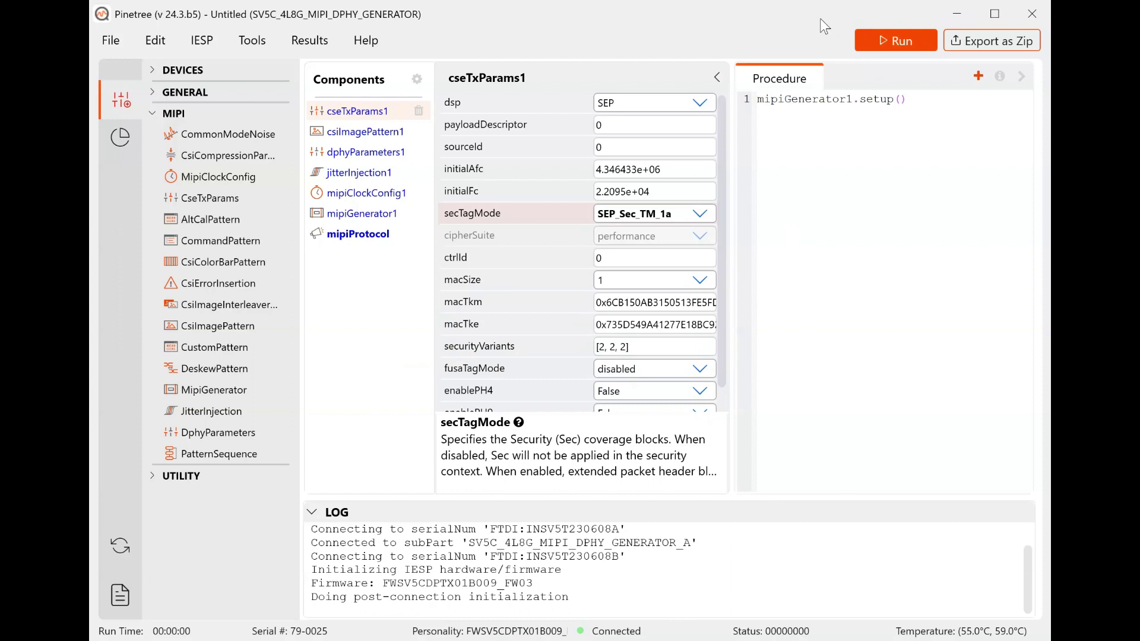
pyautogui.click(948, 18)
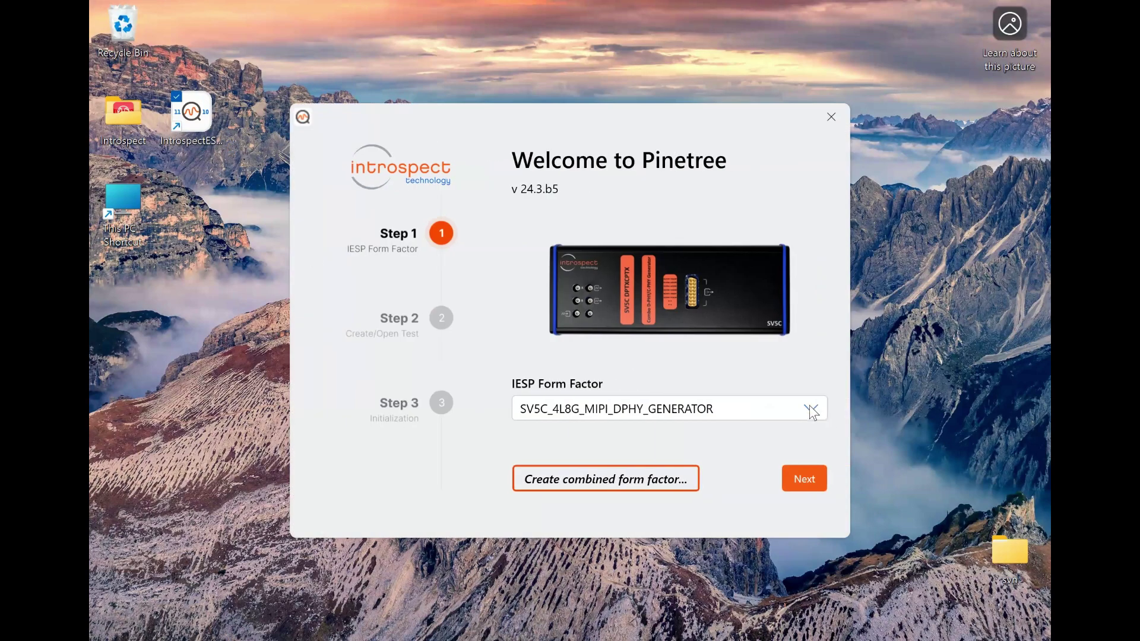
# - Create a new test for the SV5C_4L8G_MIPI_DPHY_ANALYZER form factor in a second Pinetree instance and maximize its window
pyautogui.click(810, 408)
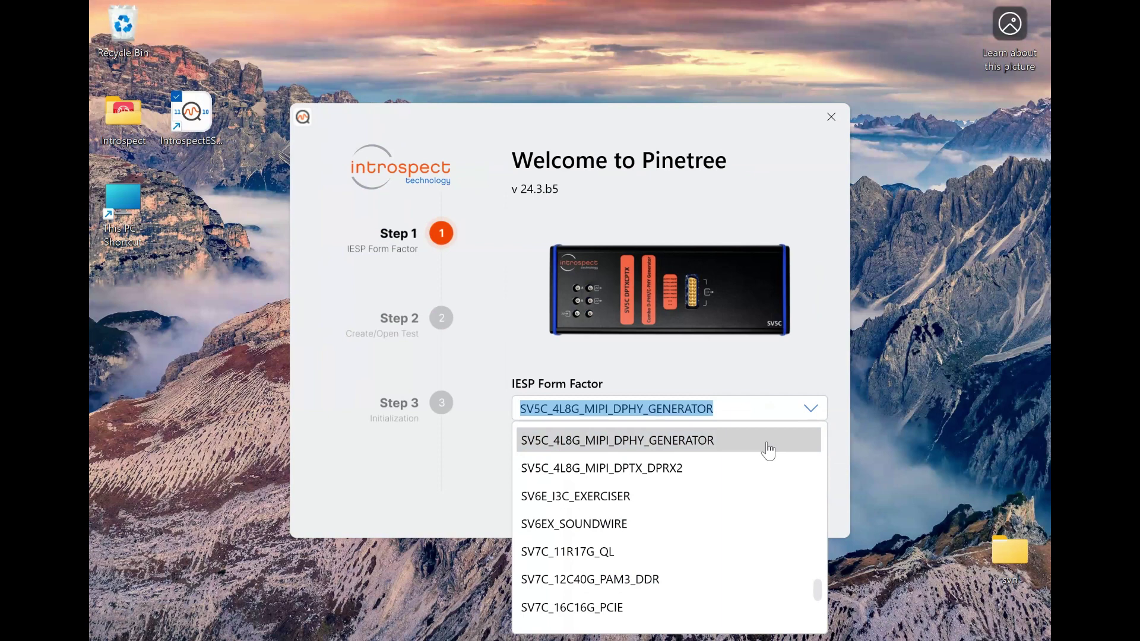
pyautogui.press('Up')
pyautogui.click(746, 415)
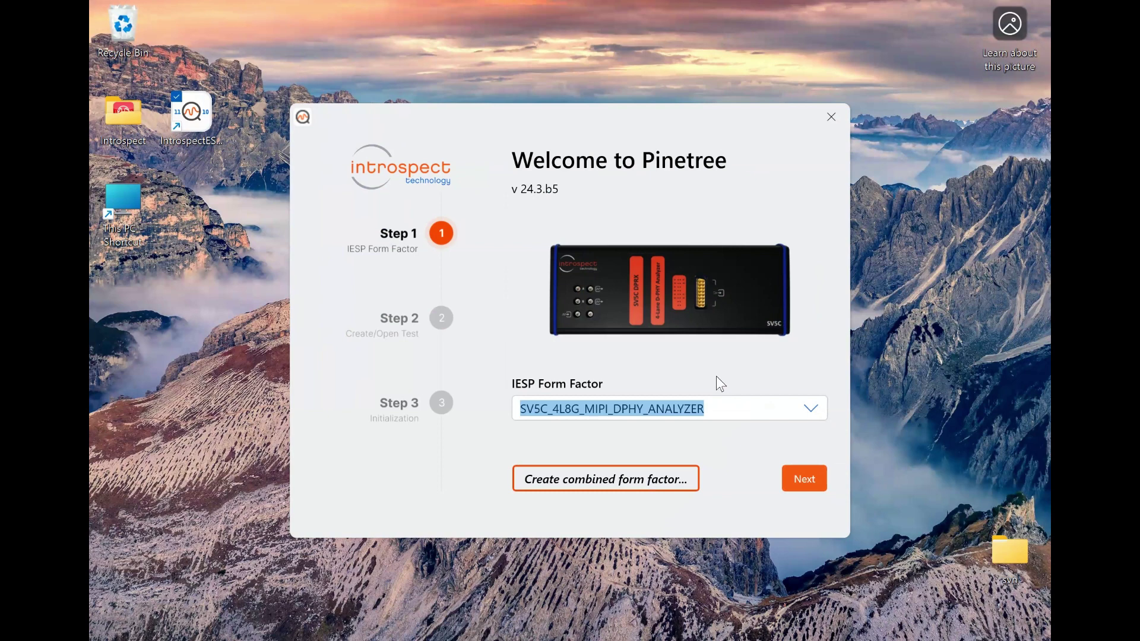
pyautogui.click(798, 480)
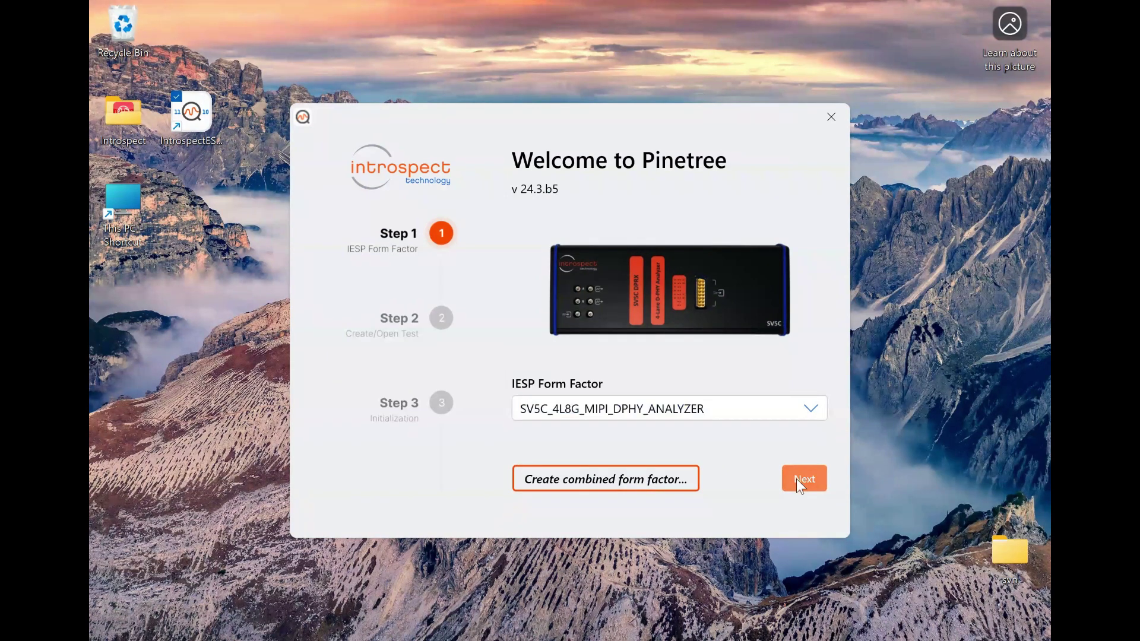
pyautogui.click(610, 317)
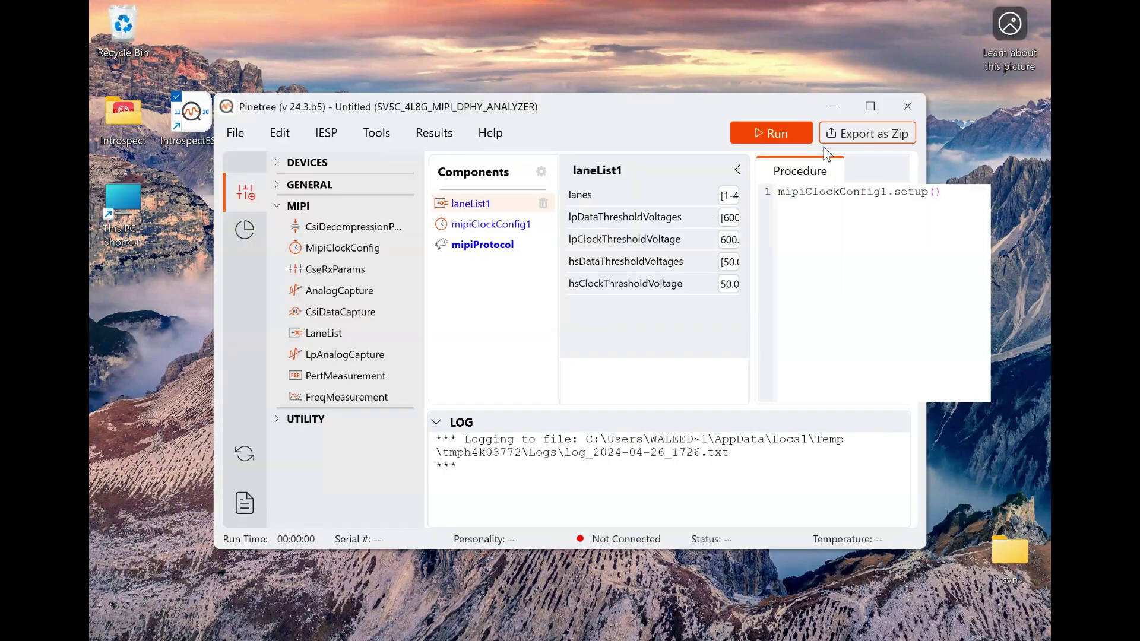
pyautogui.click(868, 111)
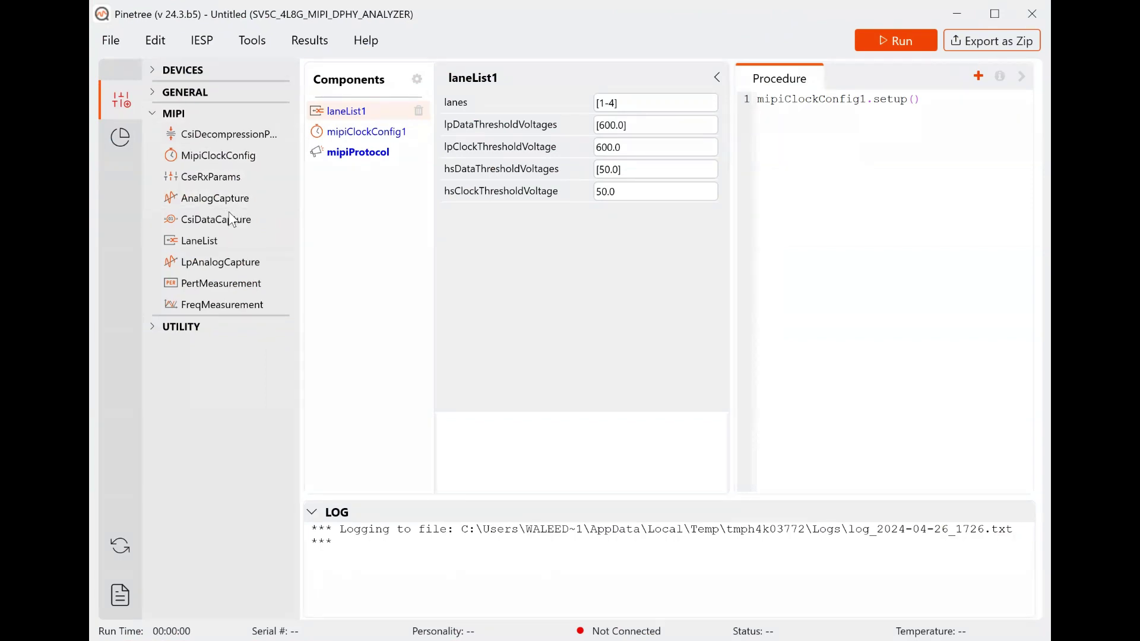
# - Add a CsiDataCapture component and a CseRxParams component to the analyzer test
pyautogui.moveTo(225, 220); pyautogui.dragTo(336, 203)
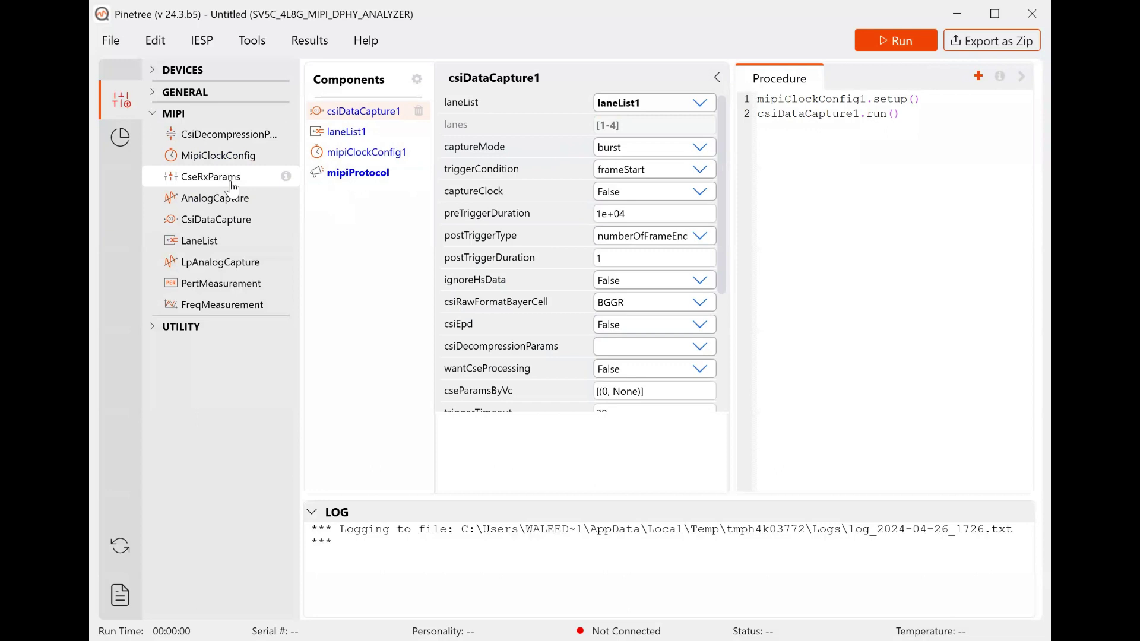
pyautogui.moveTo(233, 189); pyautogui.dragTo(326, 179)
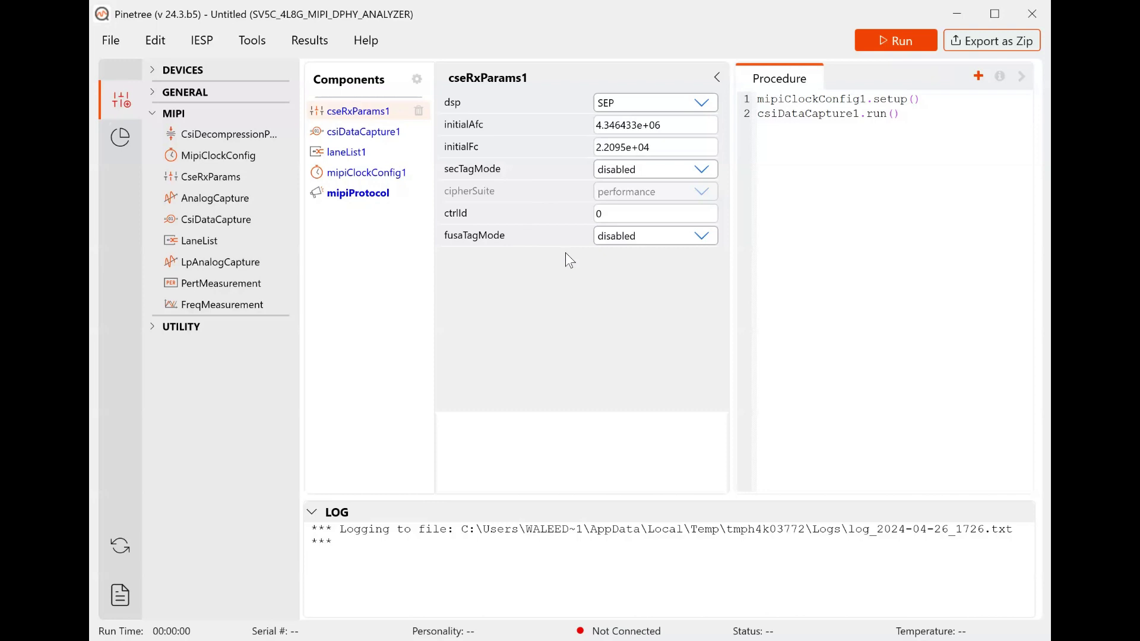
# - Set the secTagMode of cseRxParams1 to SEP_Sec_TM_1a
pyautogui.click(703, 172)
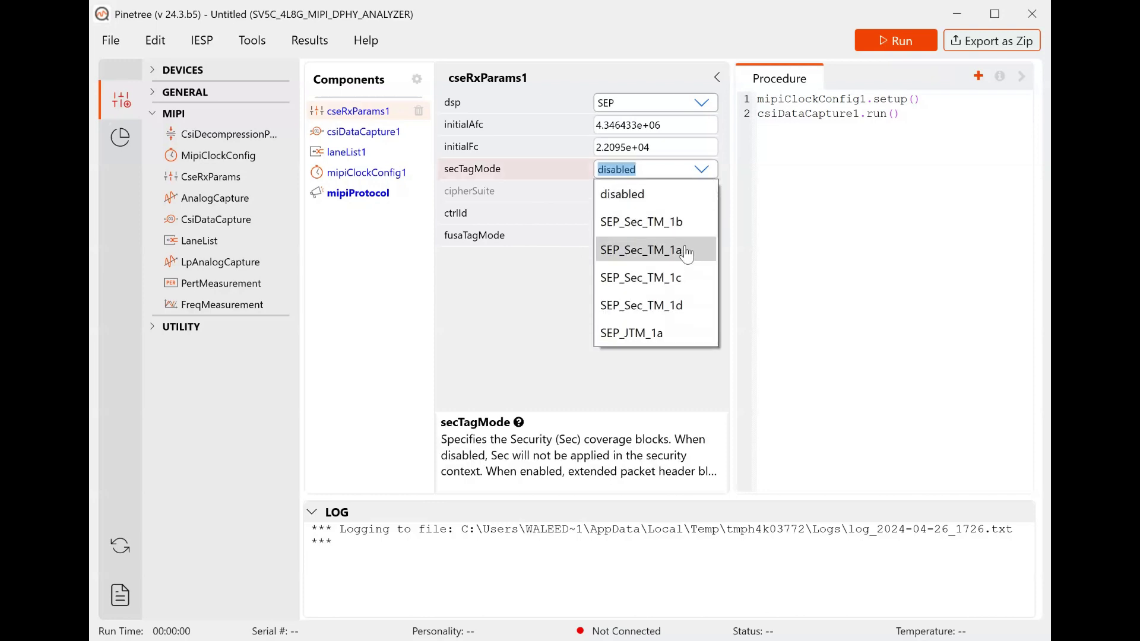
pyautogui.press('Escape')
pyautogui.press('Down')
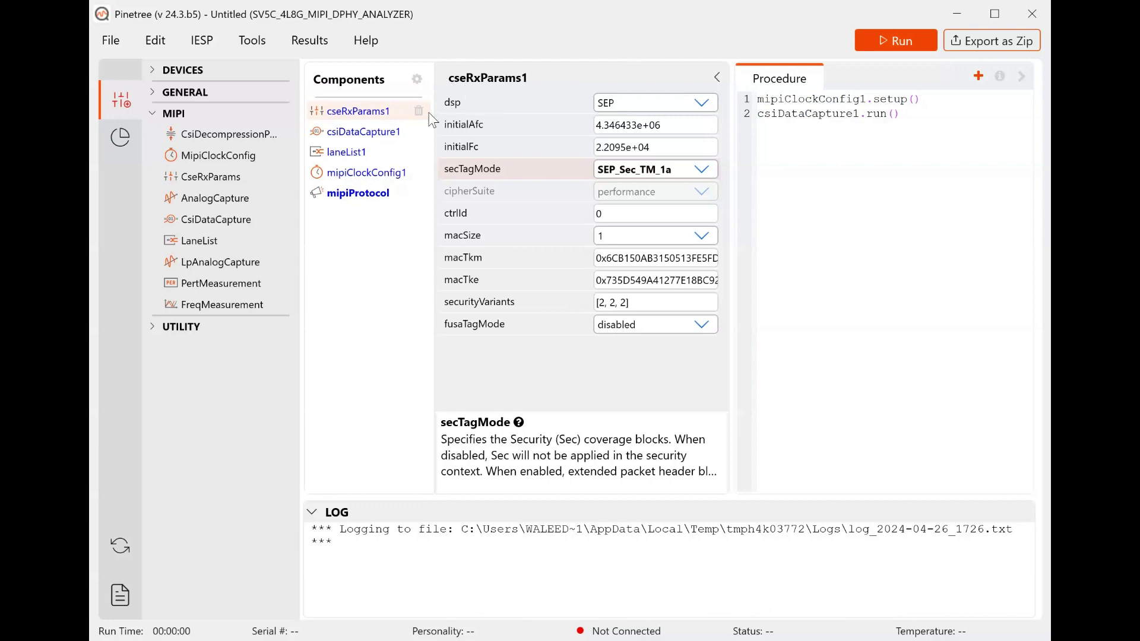
# - Enable CSE processing in csiDataCapture1 by setting wantCseProcessing to True
pyautogui.click(386, 136)
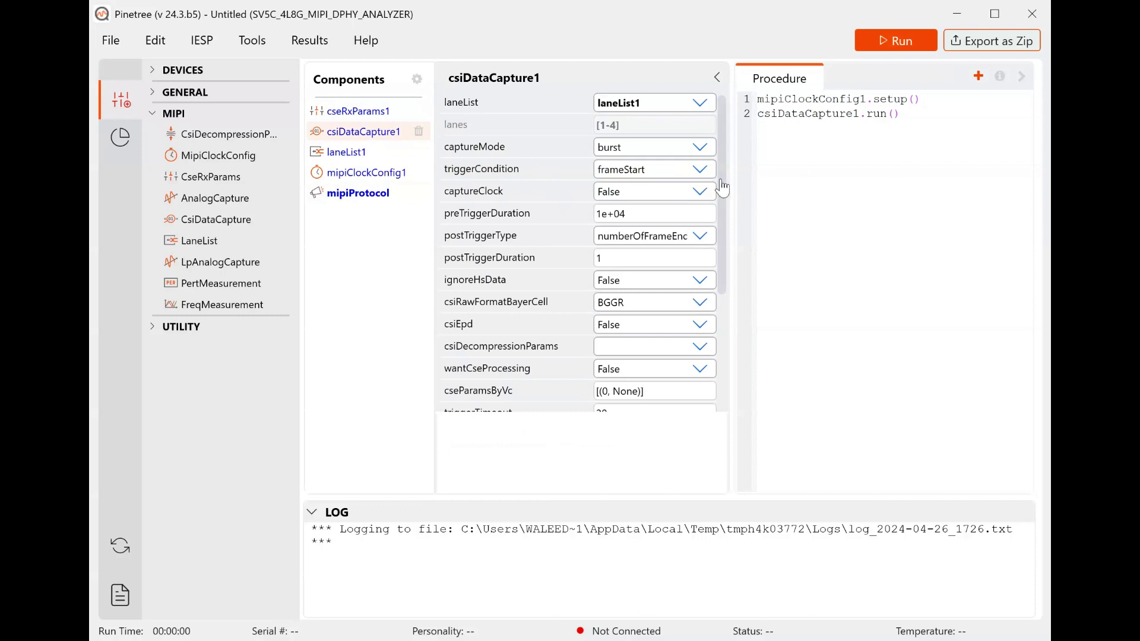
pyautogui.moveTo(723, 191); pyautogui.dragTo(722, 256)
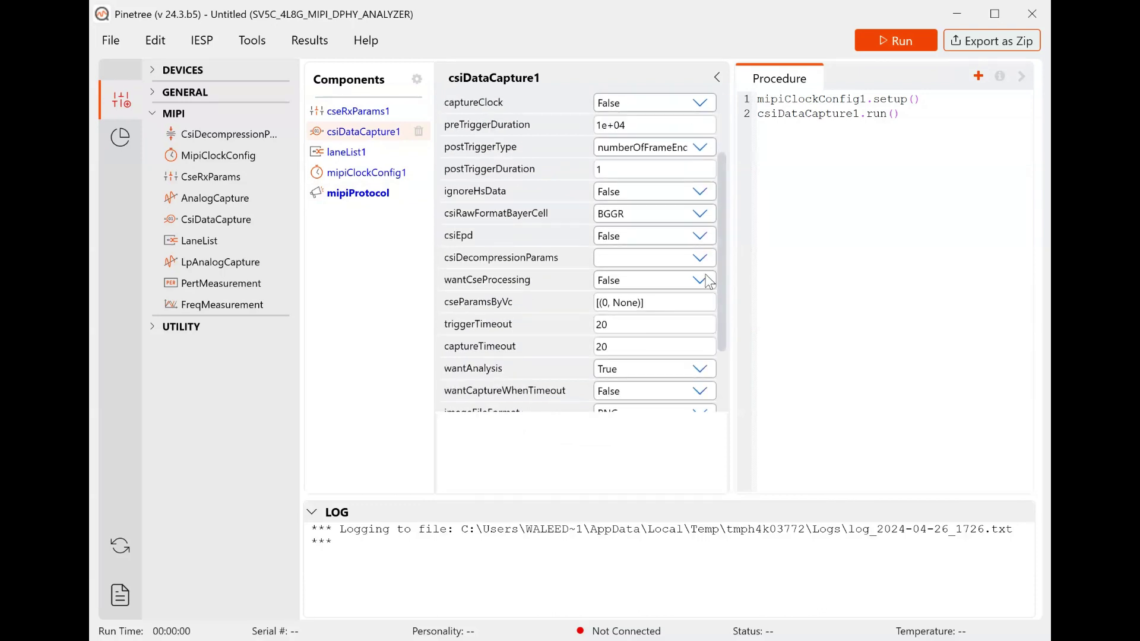
pyautogui.click(706, 283)
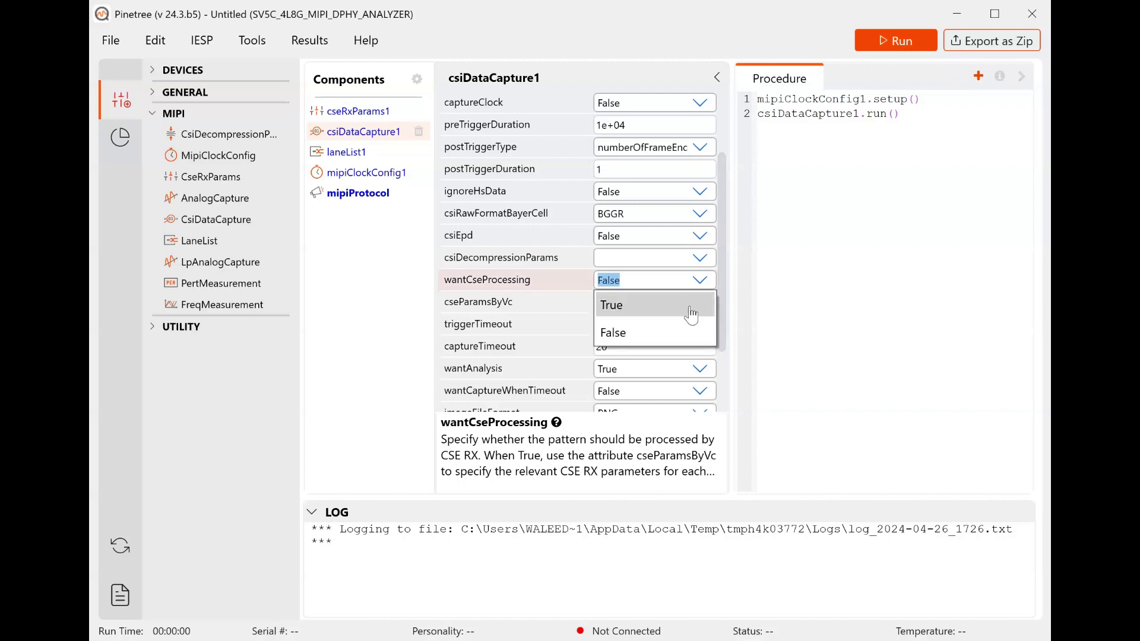
pyautogui.click(692, 315)
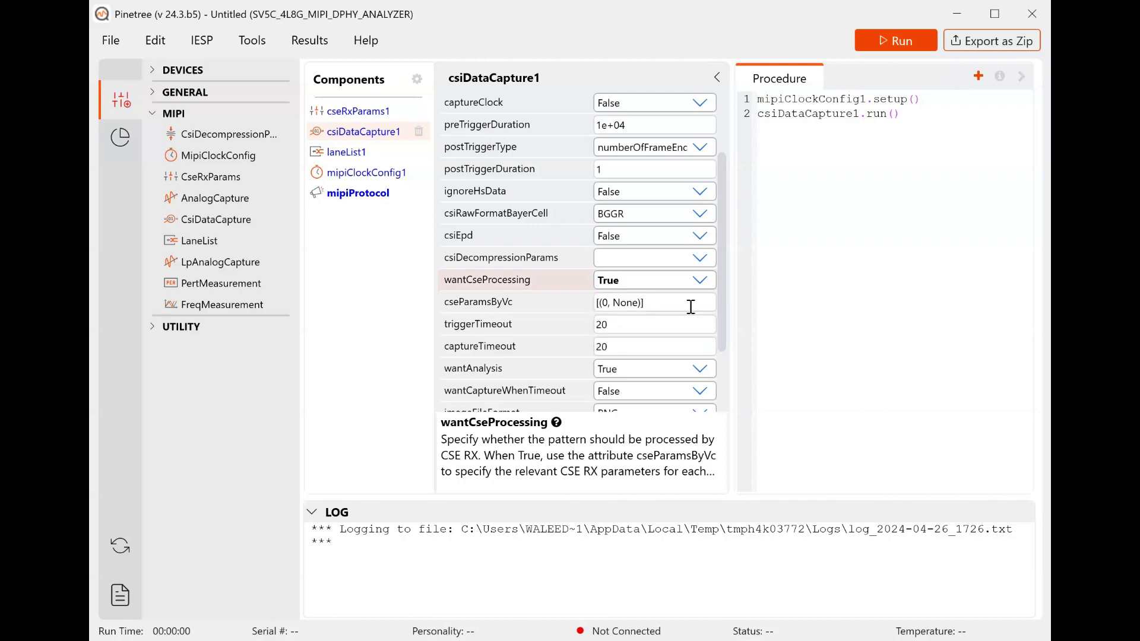
# - Assign cseRxParams1 as the cseParams for VC 0 in the cseParamsByVc table of csiDataCapture1
pyautogui.click(692, 310)
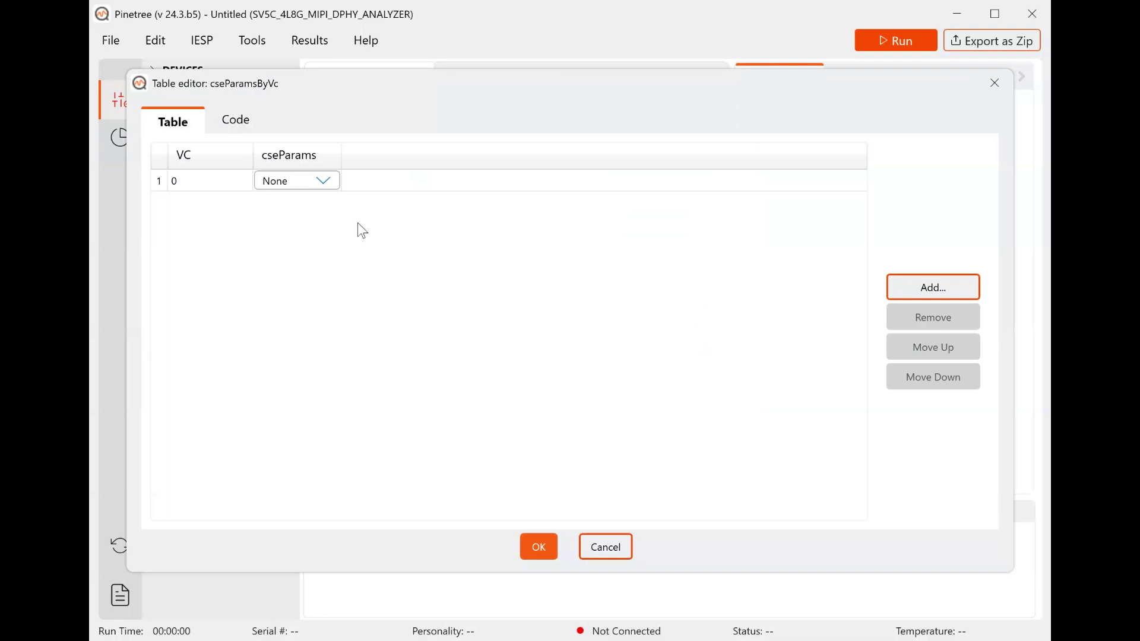
pyautogui.click(321, 184)
pyautogui.click(319, 211)
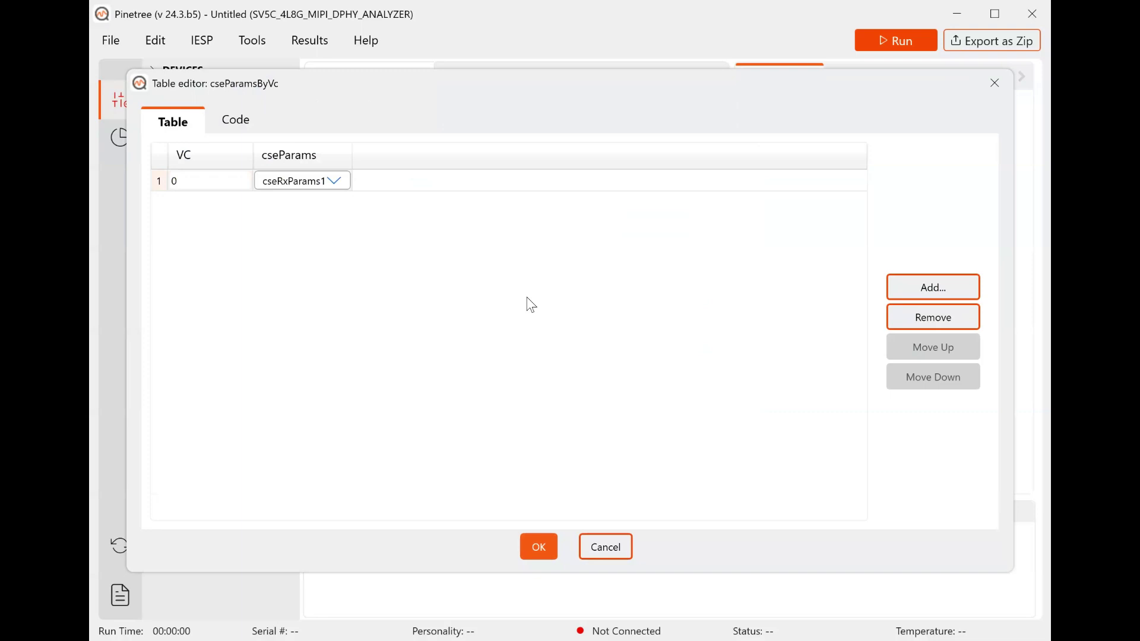
# - Add two extra rows to the cseParamsByVc table and remove both again
pyautogui.click(926, 290)
pyautogui.click(926, 291)
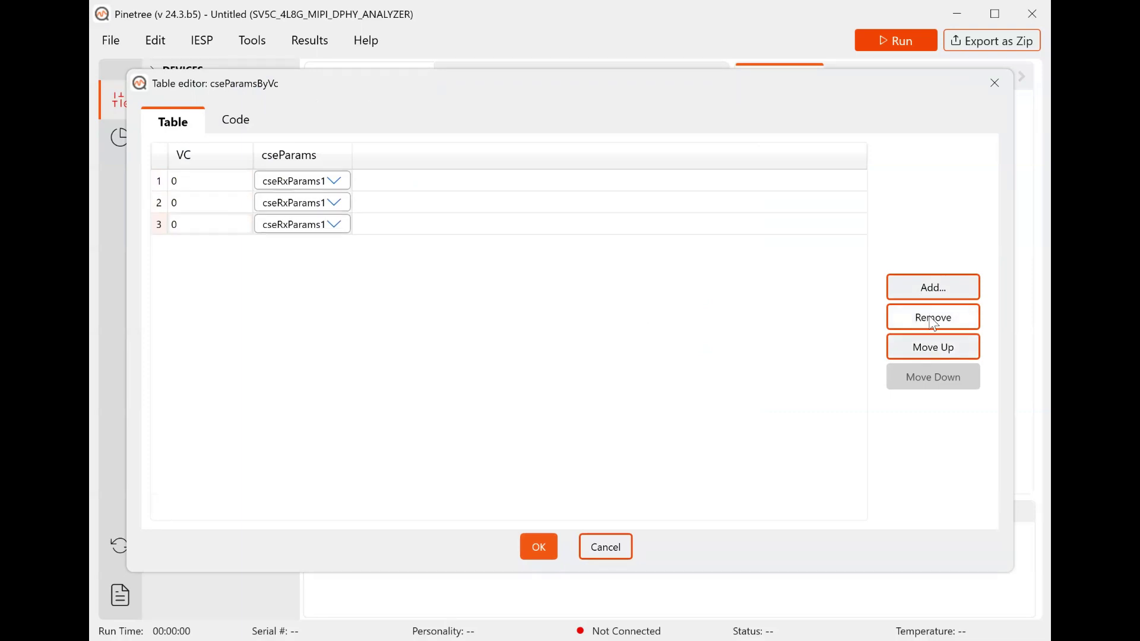
pyautogui.click(932, 321)
pyautogui.click(934, 324)
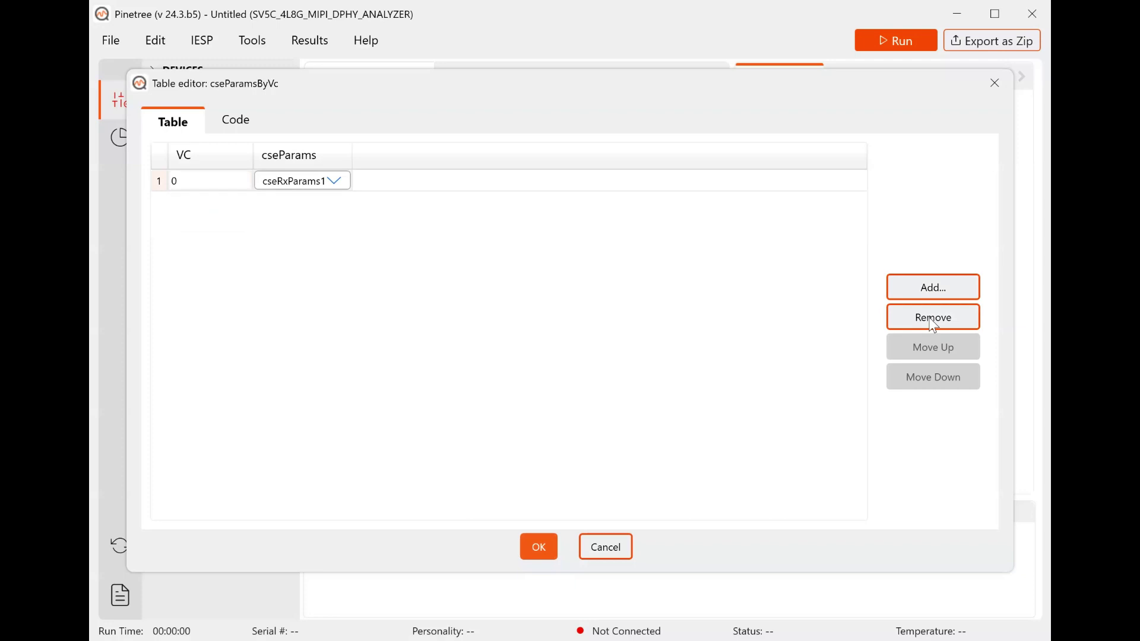
# - Apply the cseParamsByVc table and set the triggerCondition of csiDataCapture1 to anyBurst
pyautogui.click(539, 548)
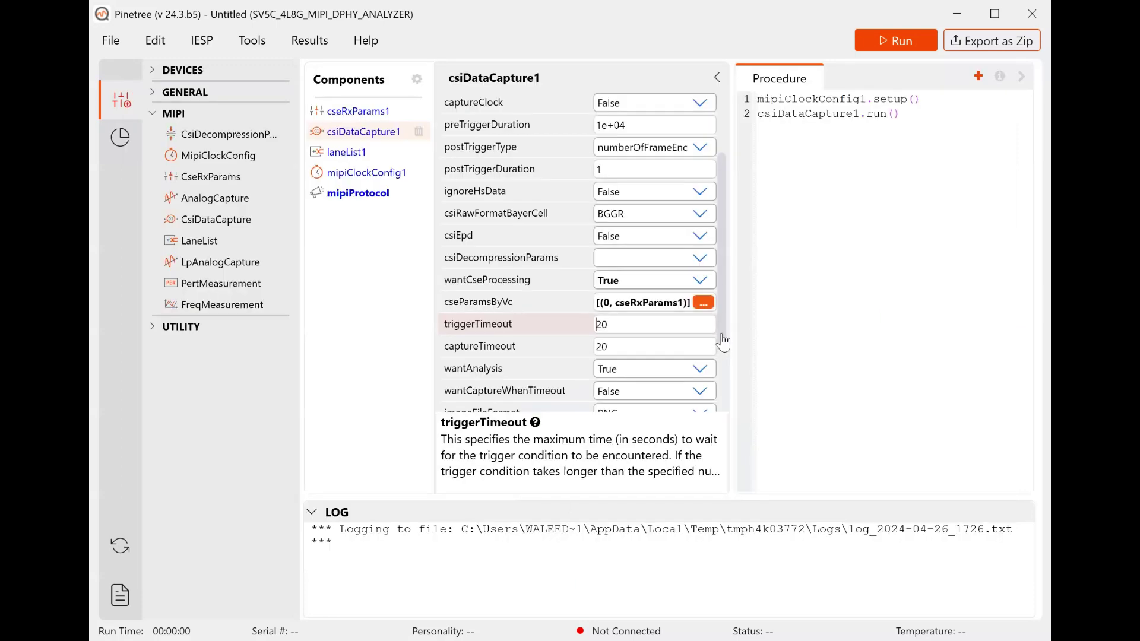
pyautogui.moveTo(722, 340); pyautogui.dragTo(720, 268)
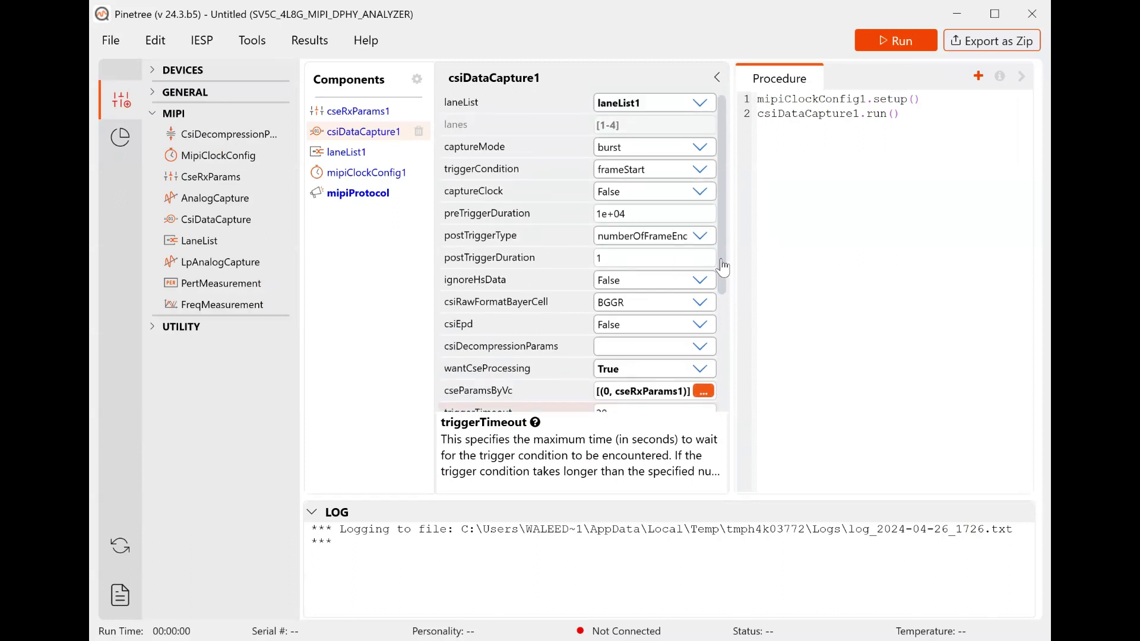
pyautogui.click(558, 169)
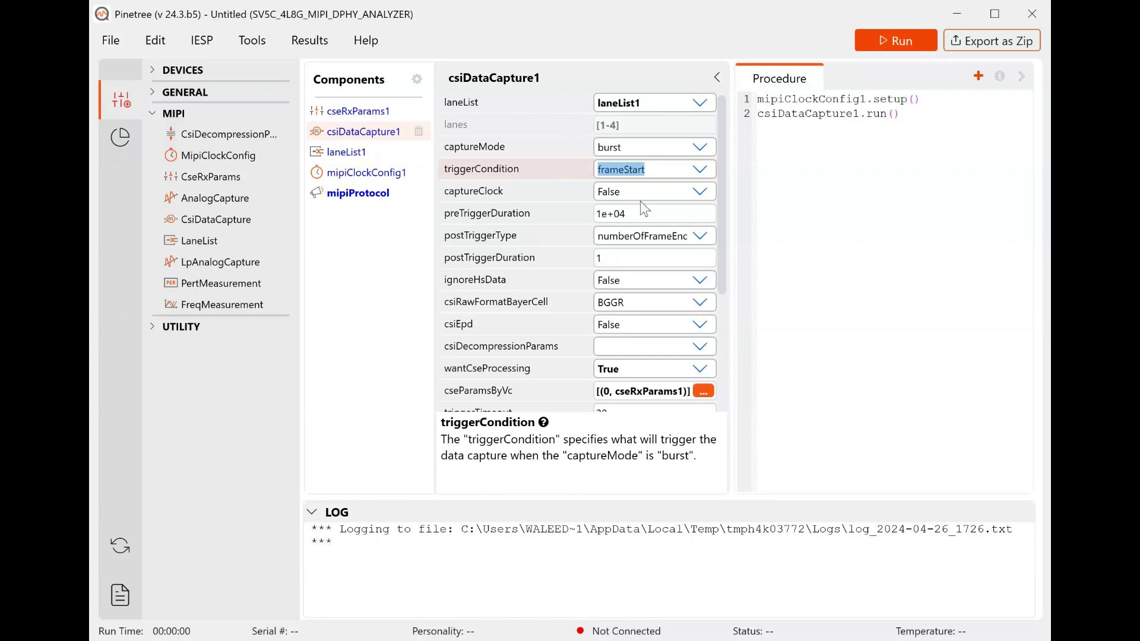
pyautogui.click(700, 169)
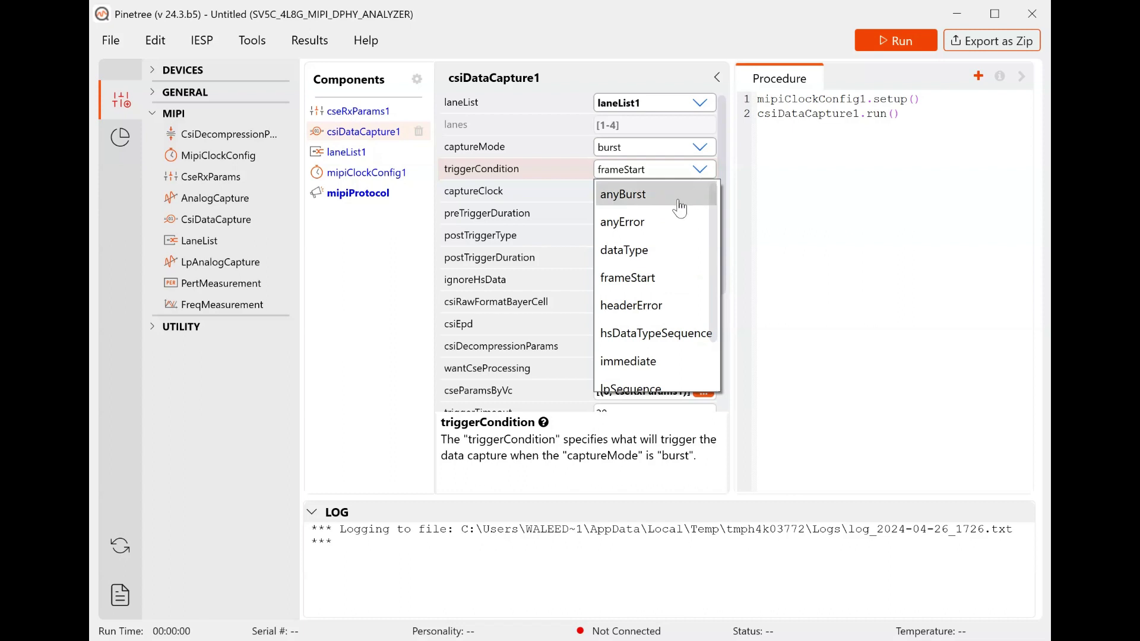
pyautogui.click(681, 199)
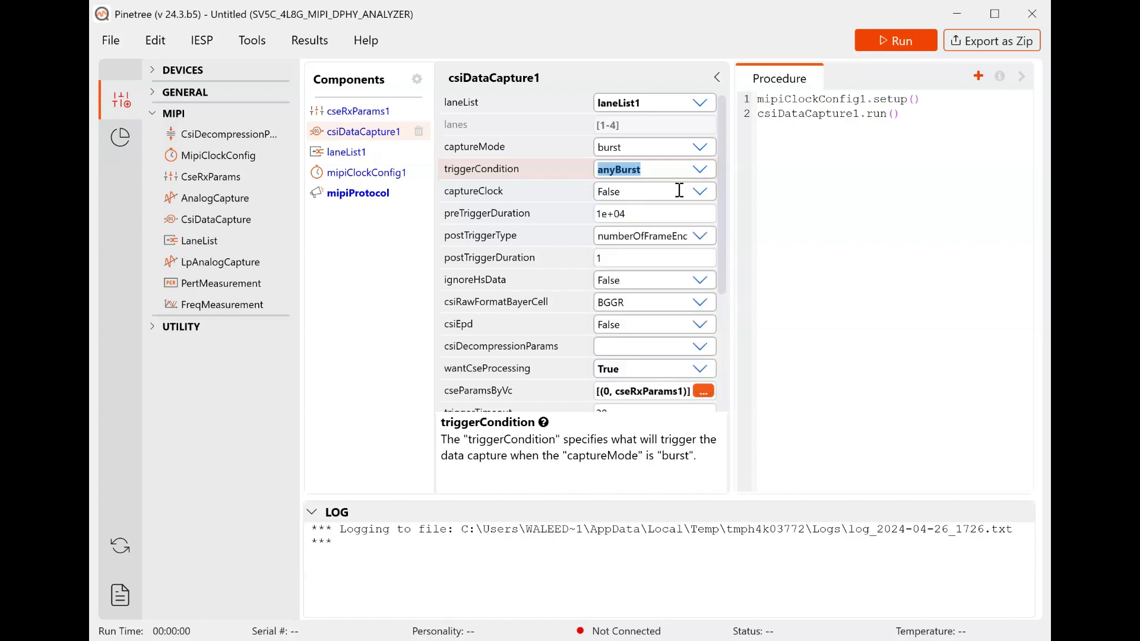
# - Set the postTriggerType of csiDataCapture1 to numberOfBursts with a postTriggerDuration of 500
pyautogui.click(674, 236)
pyautogui.click(701, 237)
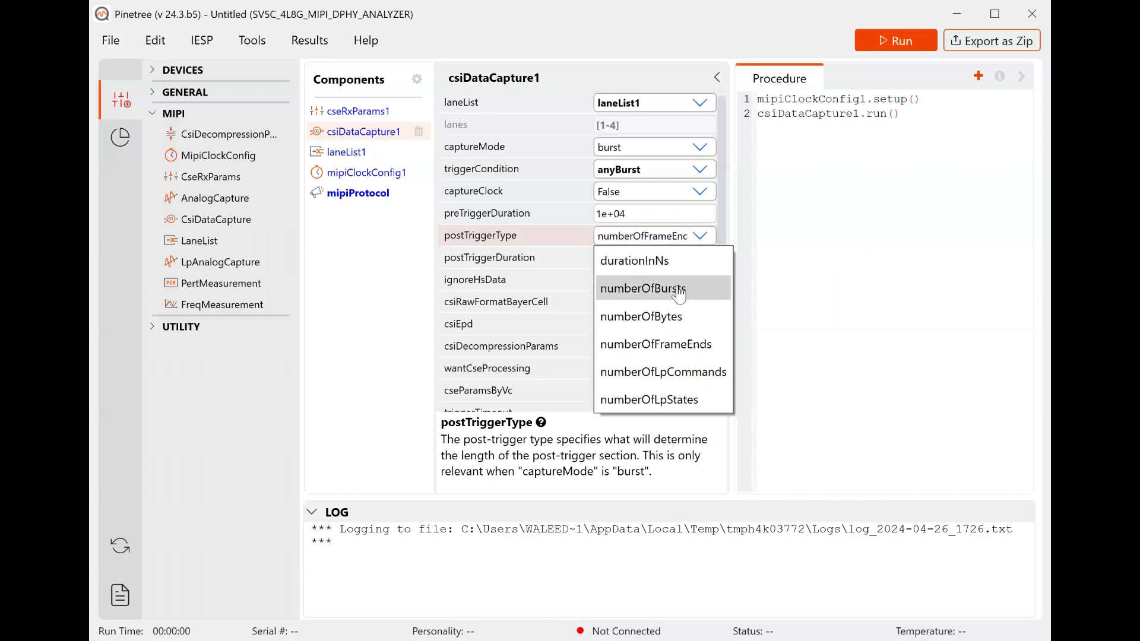
pyautogui.click(680, 295)
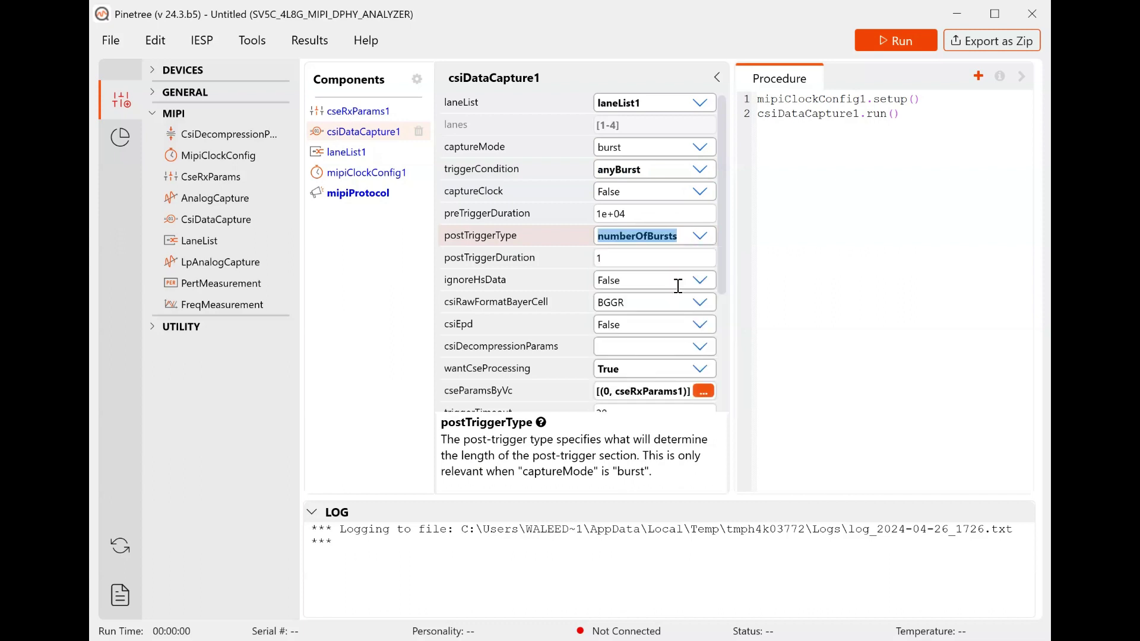
pyautogui.click(654, 263)
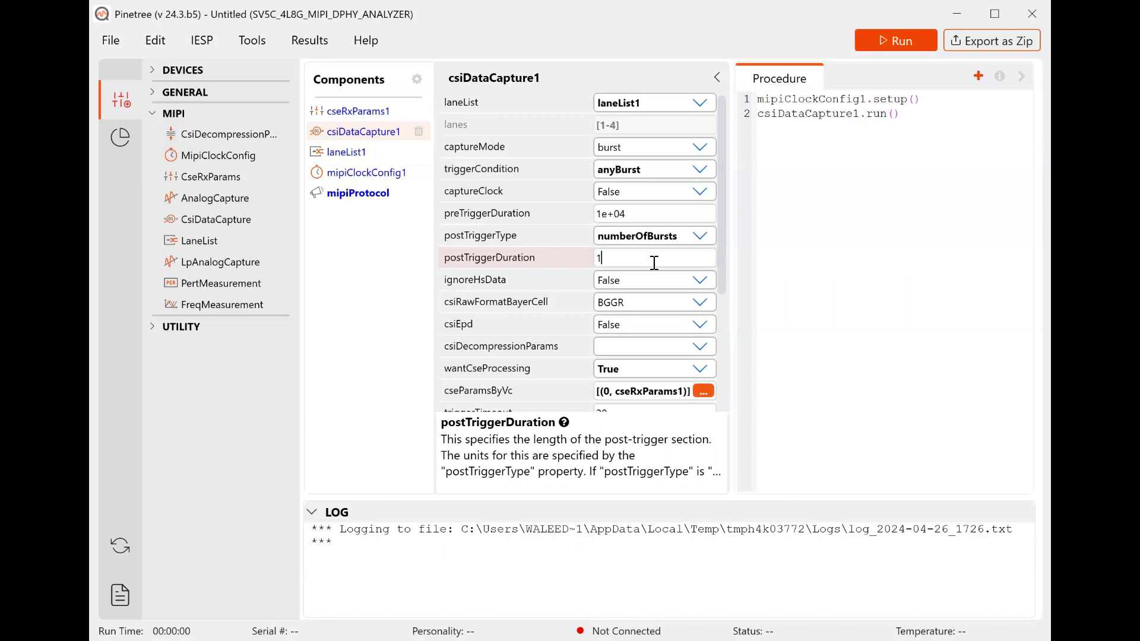
pyautogui.press('BackSpace')
pyautogui.write('500')
pyautogui.click(759, 239)
# - Restore the analyzer and generator windows to a smaller size and arrange them overlapping on the desktop
pyautogui.doubleClick(590, 25)
pyautogui.moveTo(556, 103); pyautogui.dragTo(460, 90)
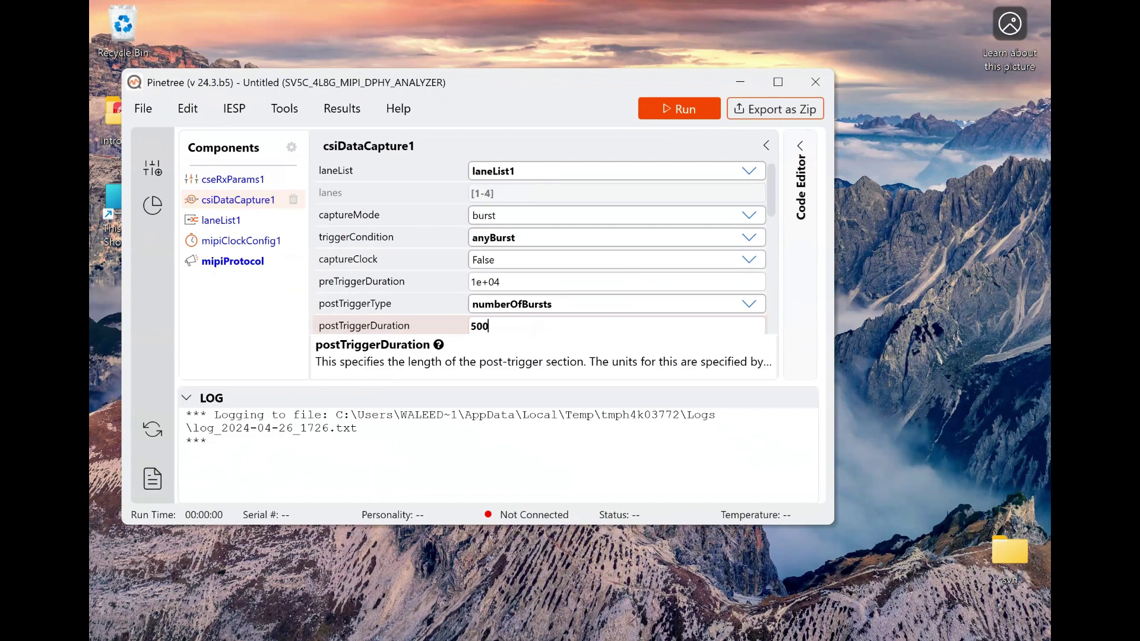
pyautogui.moveTo(665, 623)
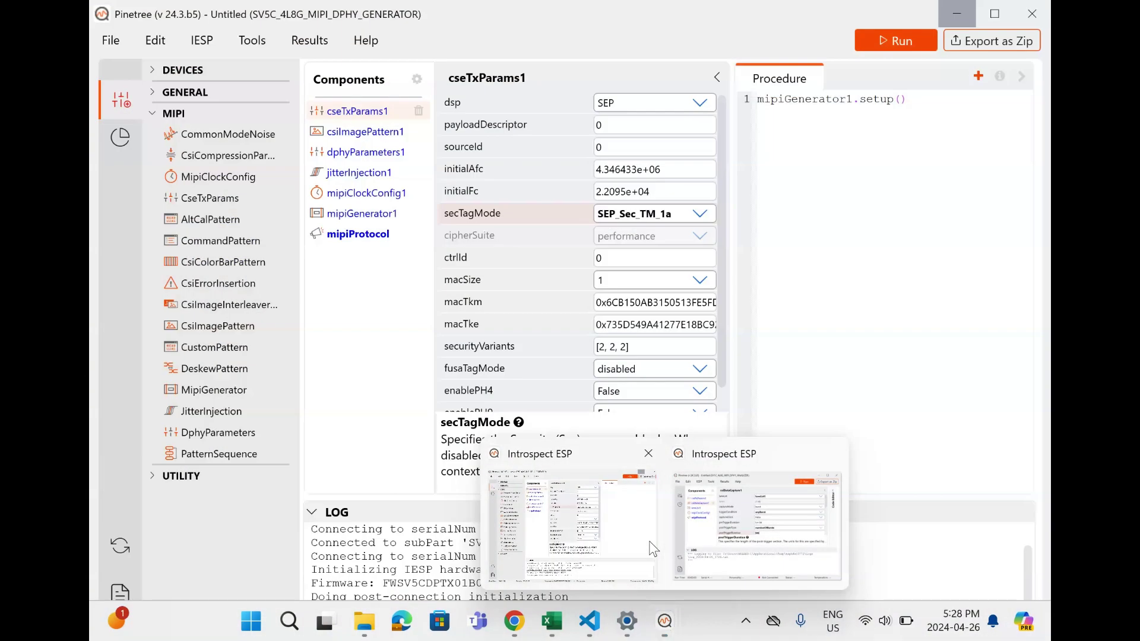
pyautogui.click(649, 540)
pyautogui.doubleClick(701, 14)
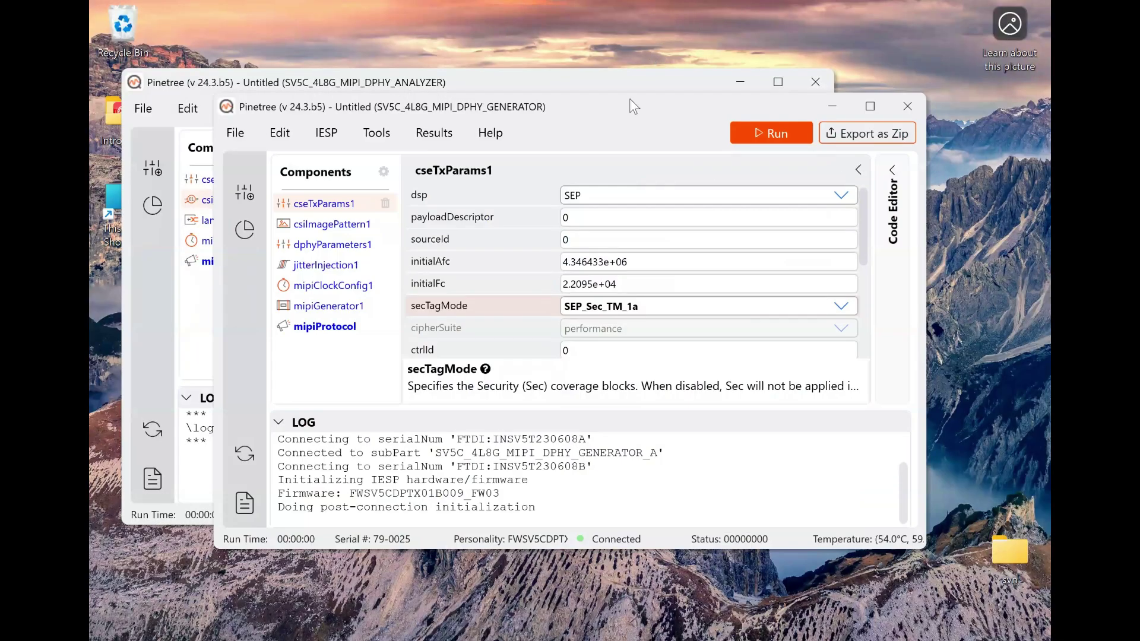
pyautogui.moveTo(626, 117); pyautogui.dragTo(606, 157)
# - Run the generator test and, once it has finished, run the analyzer test
pyautogui.click(751, 173)
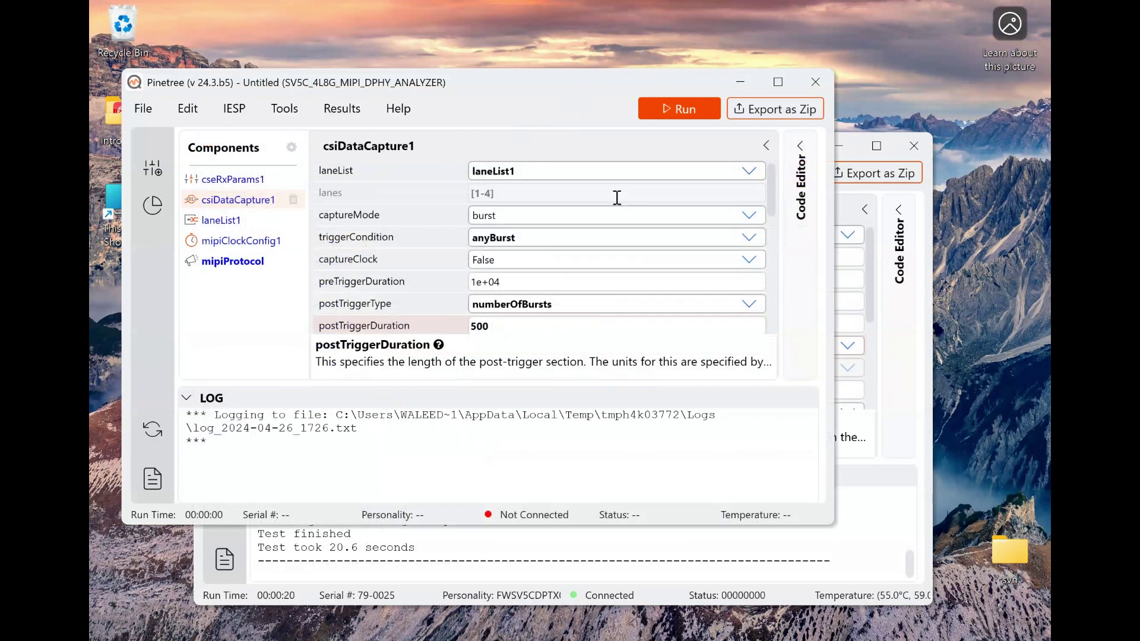
pyautogui.click(671, 112)
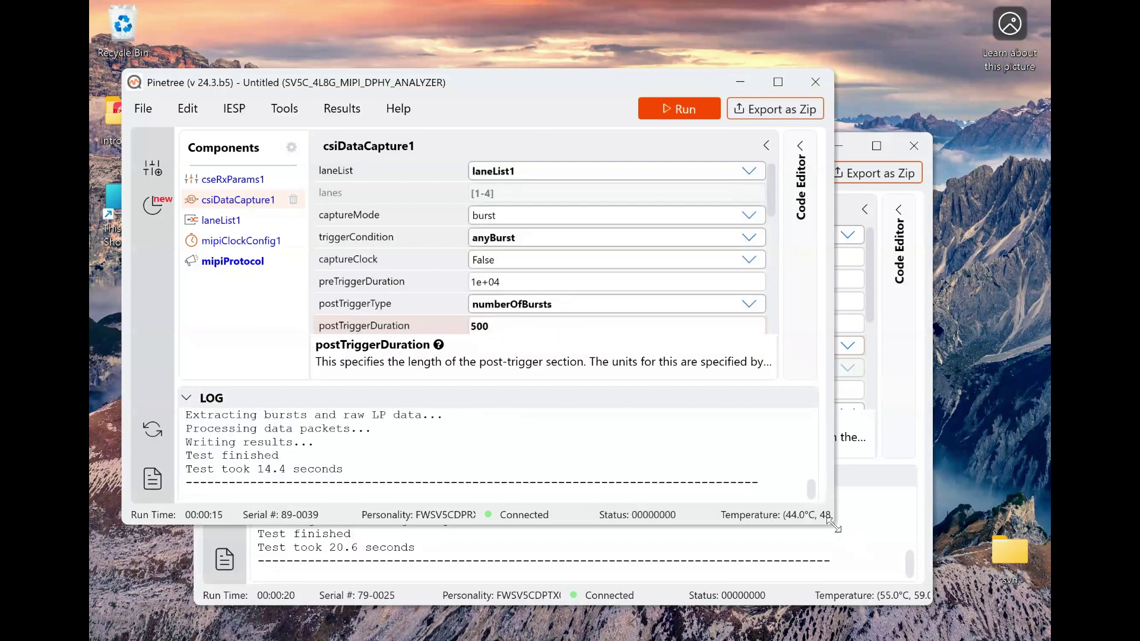
# - Maximize the analyzer window and open the csiDataCapture1 results of the latest run
pyautogui.moveTo(834, 525); pyautogui.dragTo(875, 543)
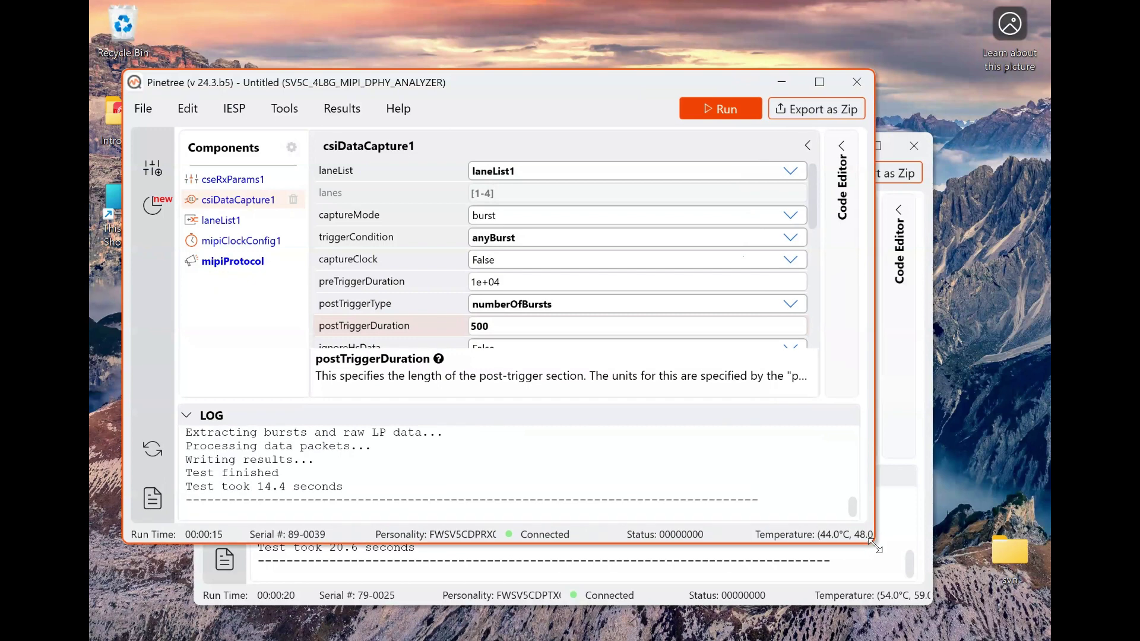
pyautogui.click(818, 91)
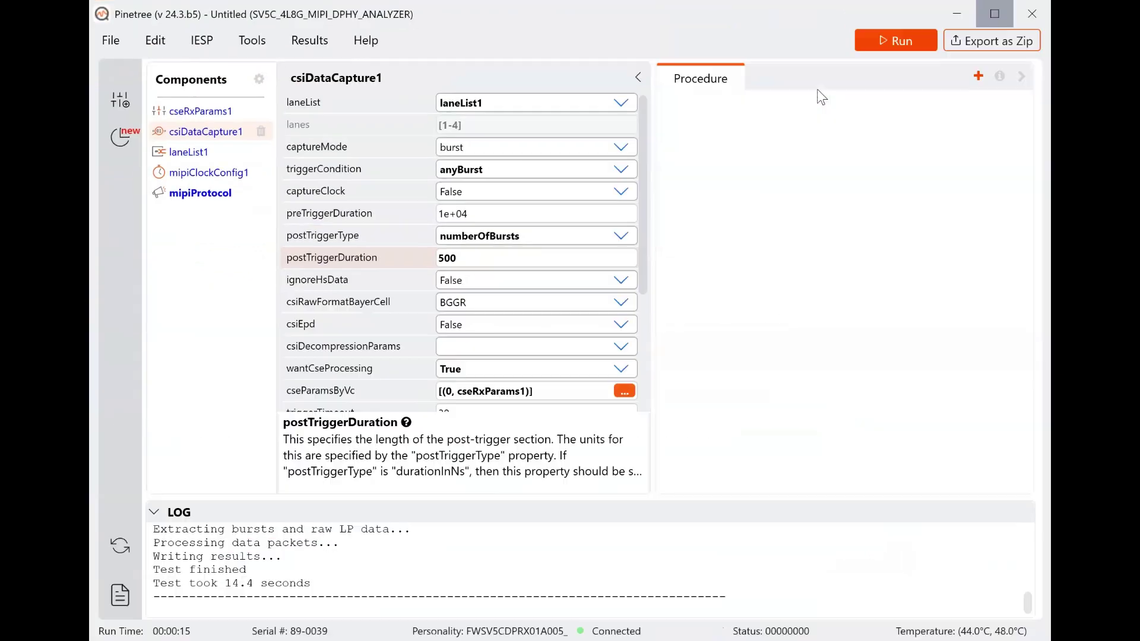
pyautogui.click(123, 143)
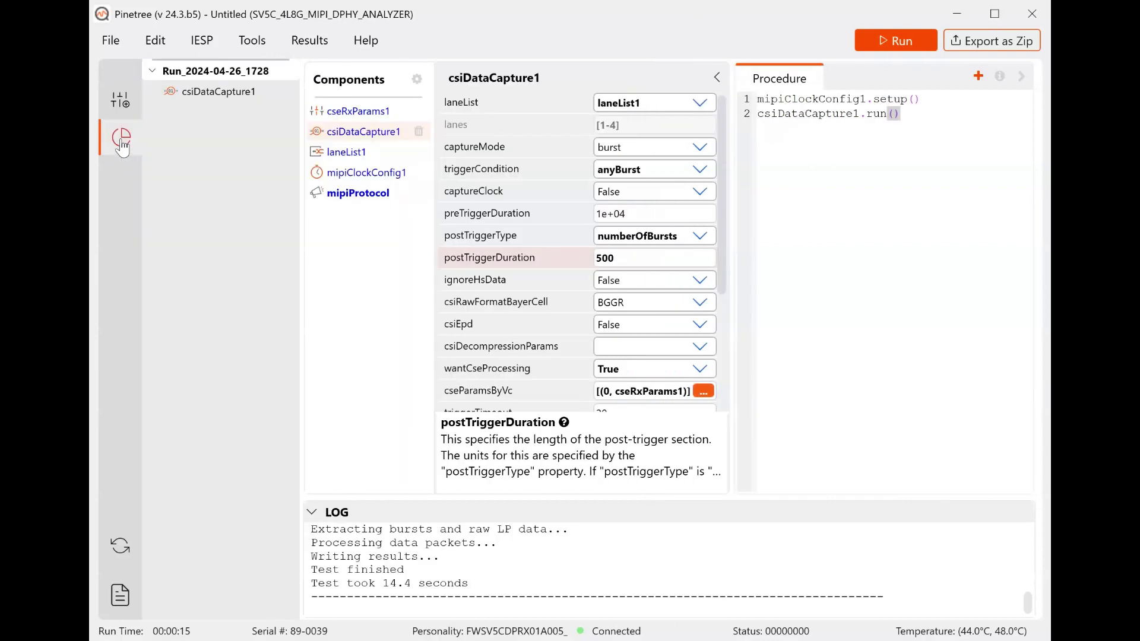
pyautogui.doubleClick(216, 91)
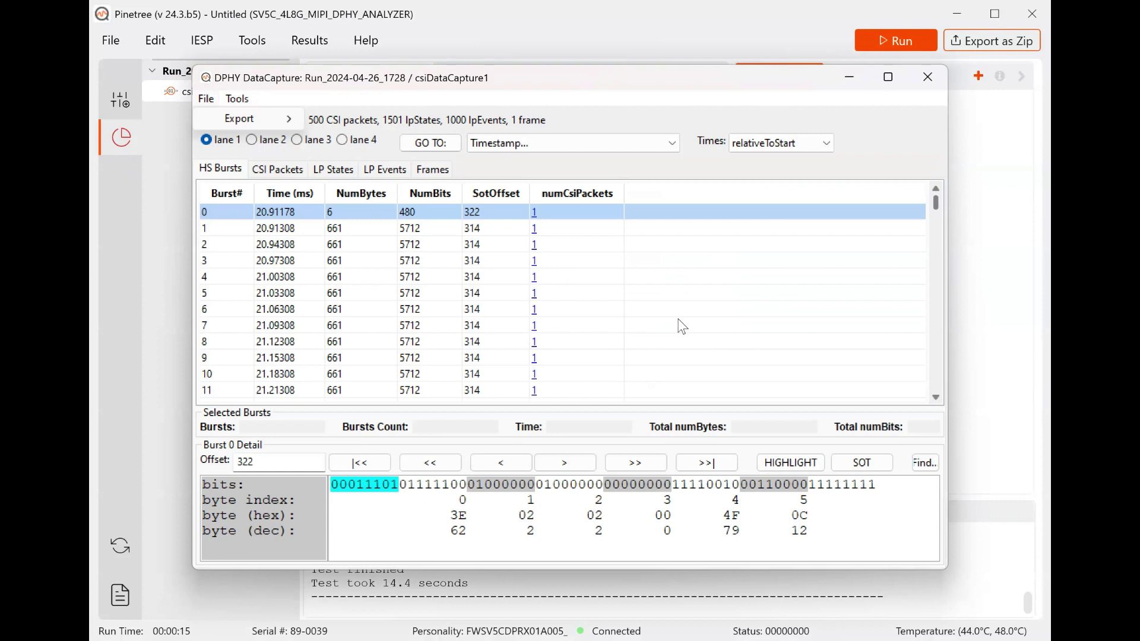
pyautogui.click(325, 88)
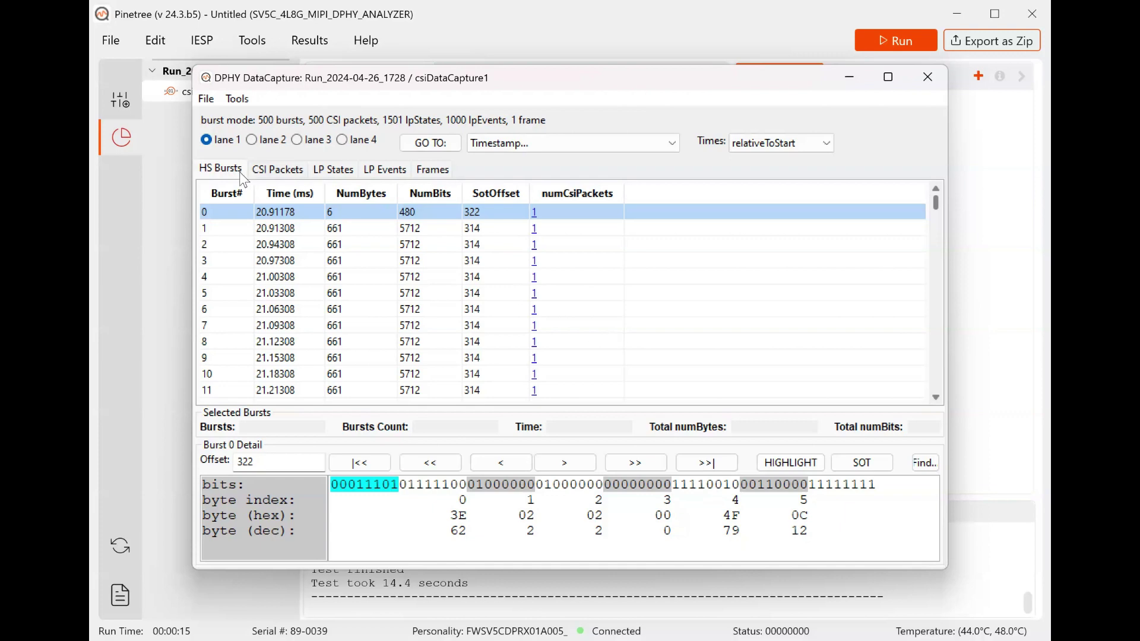
# - Show the captured CSI packets, widen the viewer to reveal the Notes column, and inspect the details of packets 1 and 0
pyautogui.click(277, 171)
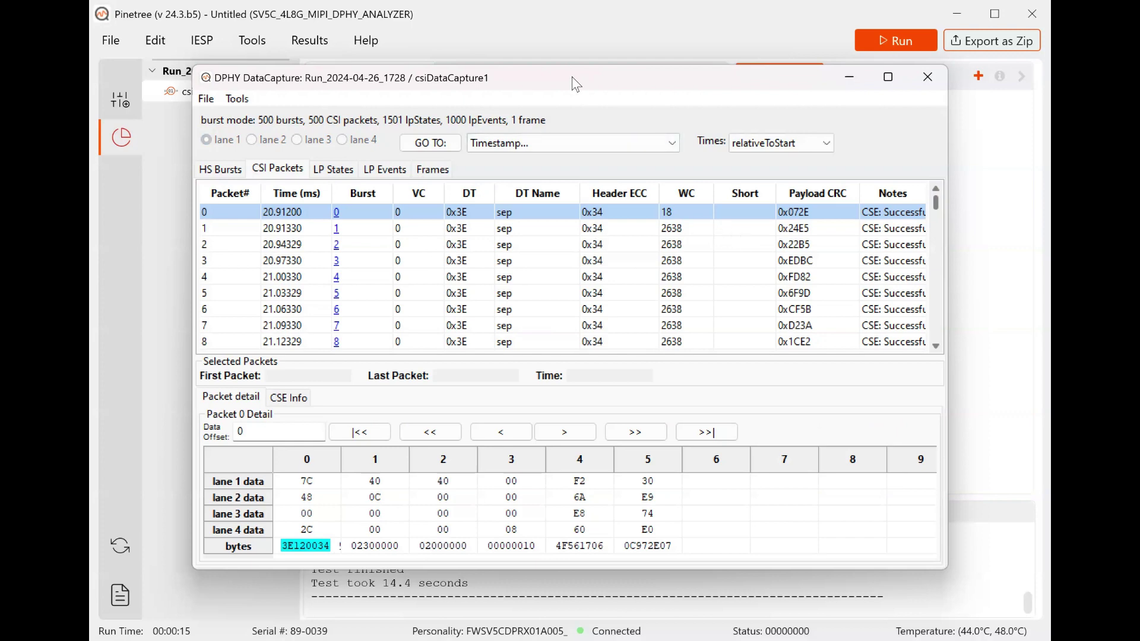
pyautogui.moveTo(572, 77); pyautogui.dragTo(534, 75)
pyautogui.moveTo(913, 130); pyautogui.dragTo(1006, 131)
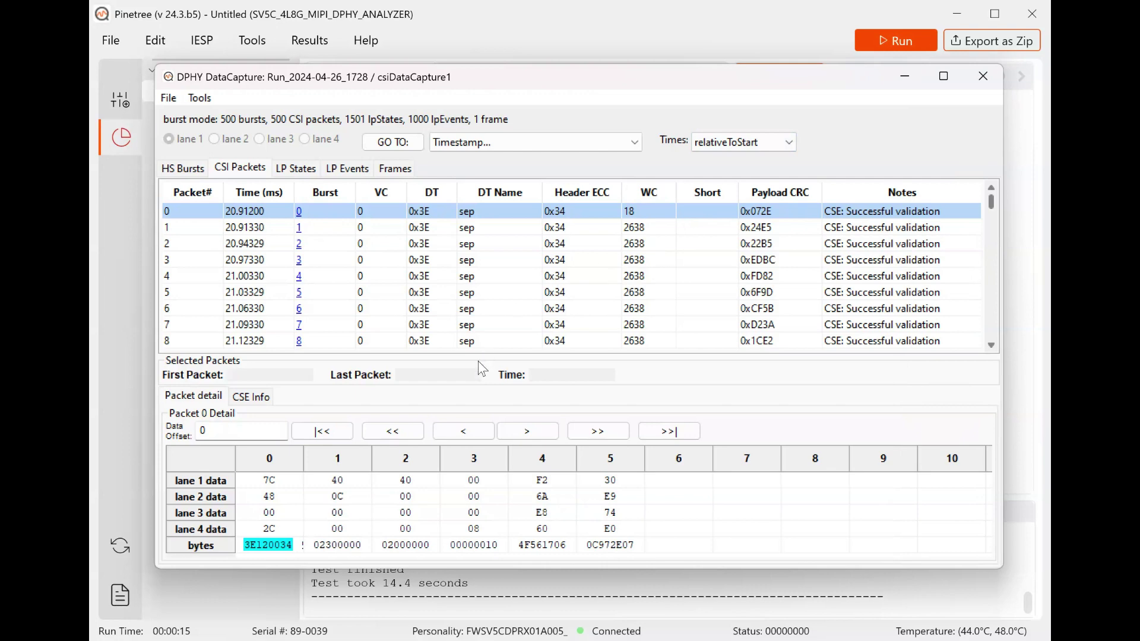
pyautogui.click(489, 230)
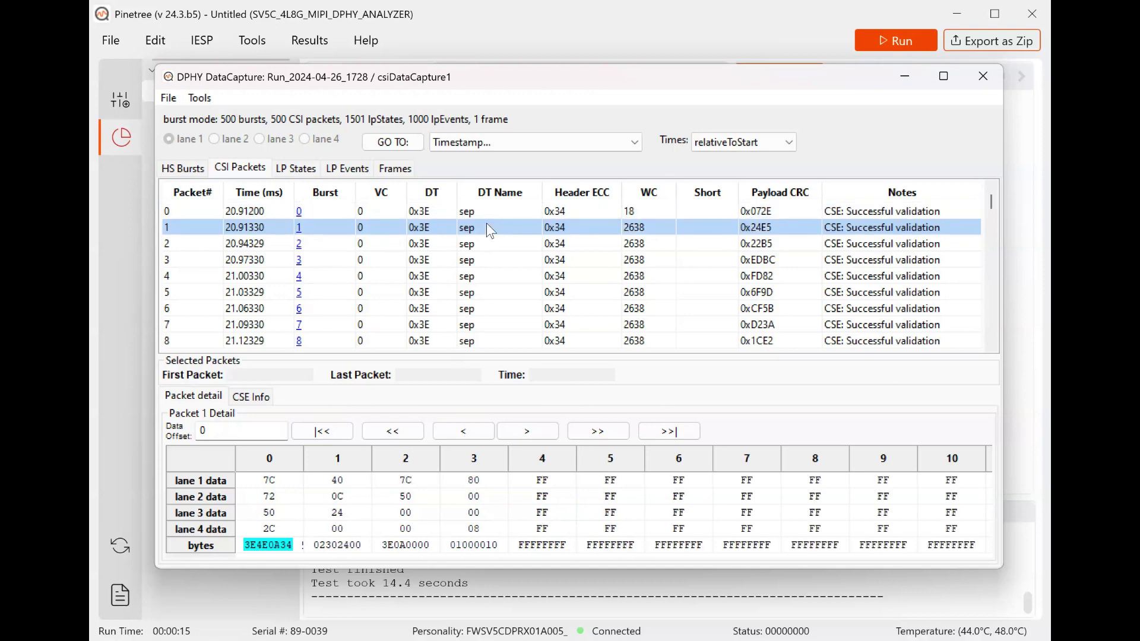
pyautogui.click(492, 217)
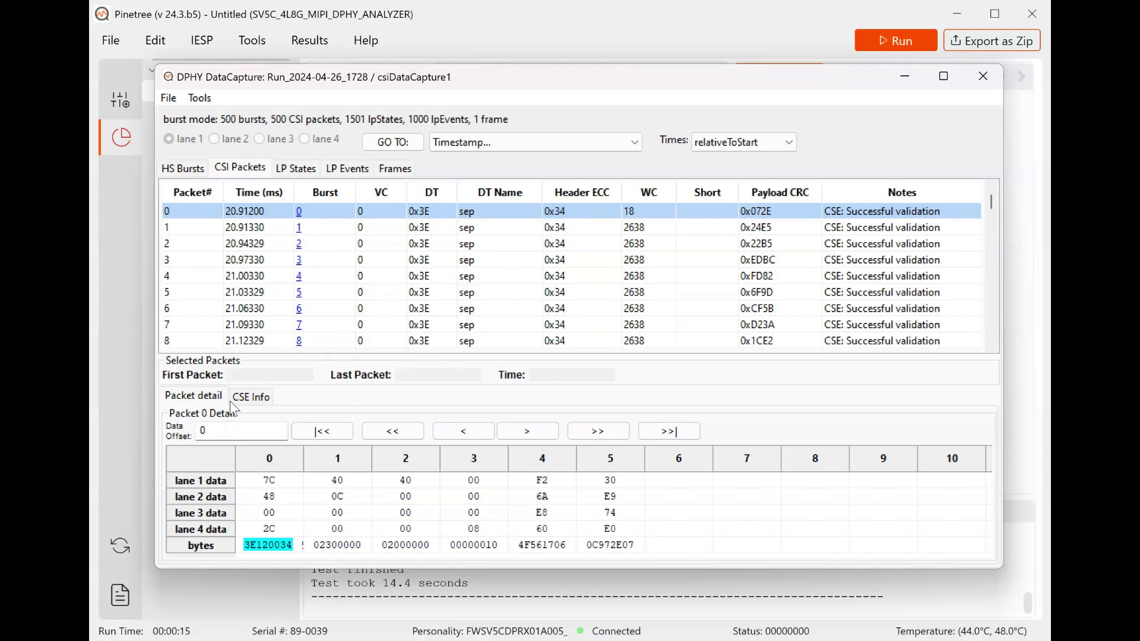
# - Examine the CSE information of packets 0, 1 and 2, and return to packet 0
pyautogui.click(250, 397)
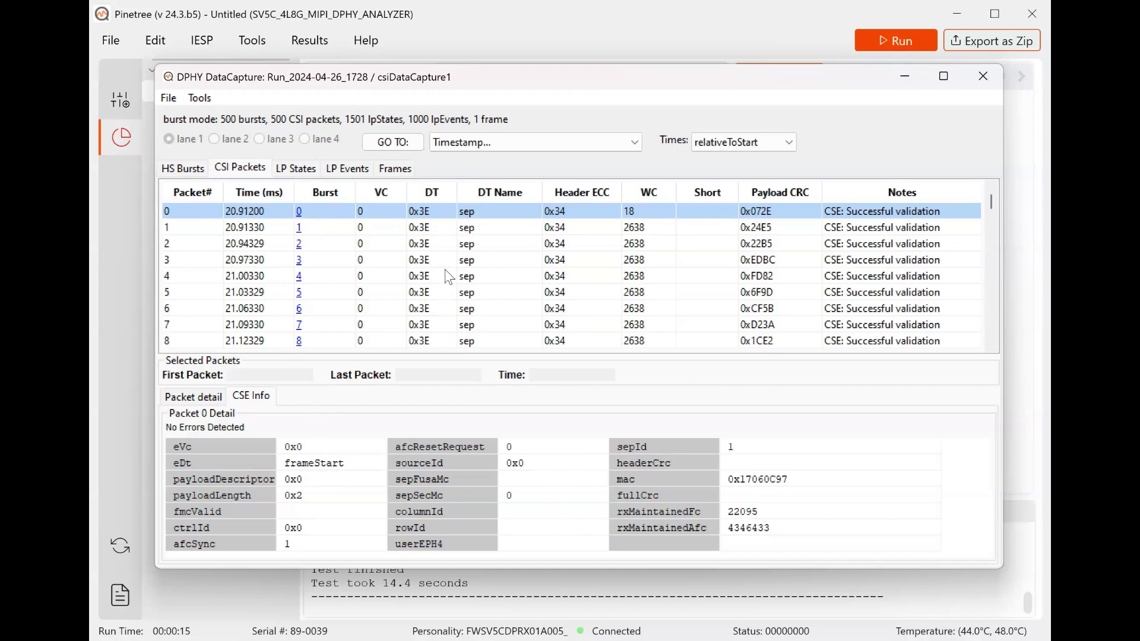
pyautogui.click(469, 234)
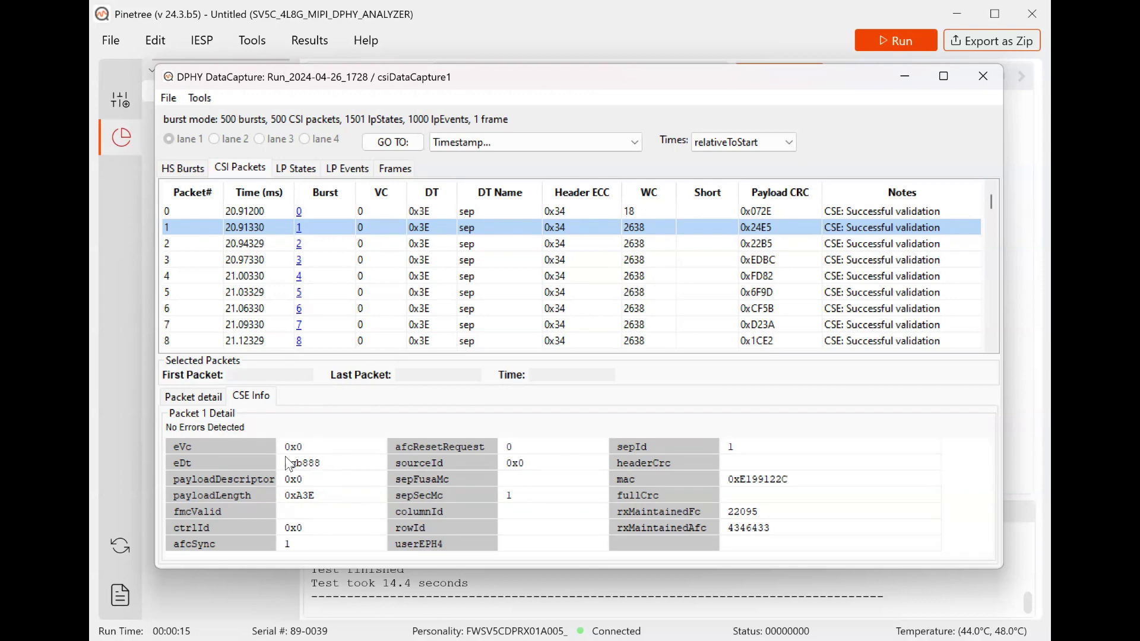
pyautogui.click(480, 242)
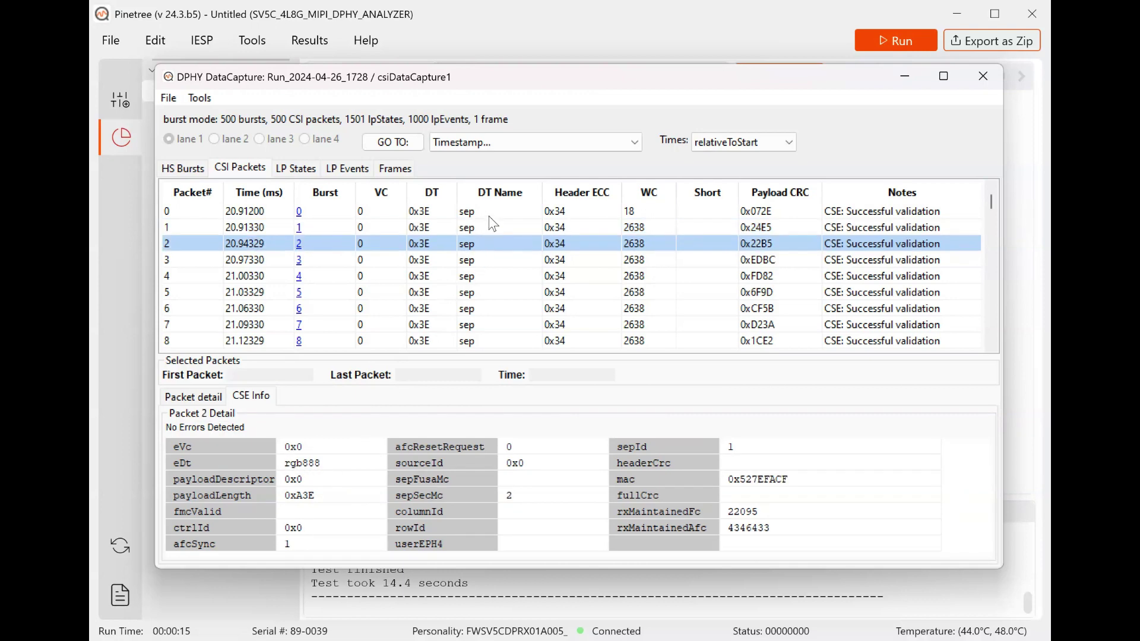
pyautogui.click(489, 217)
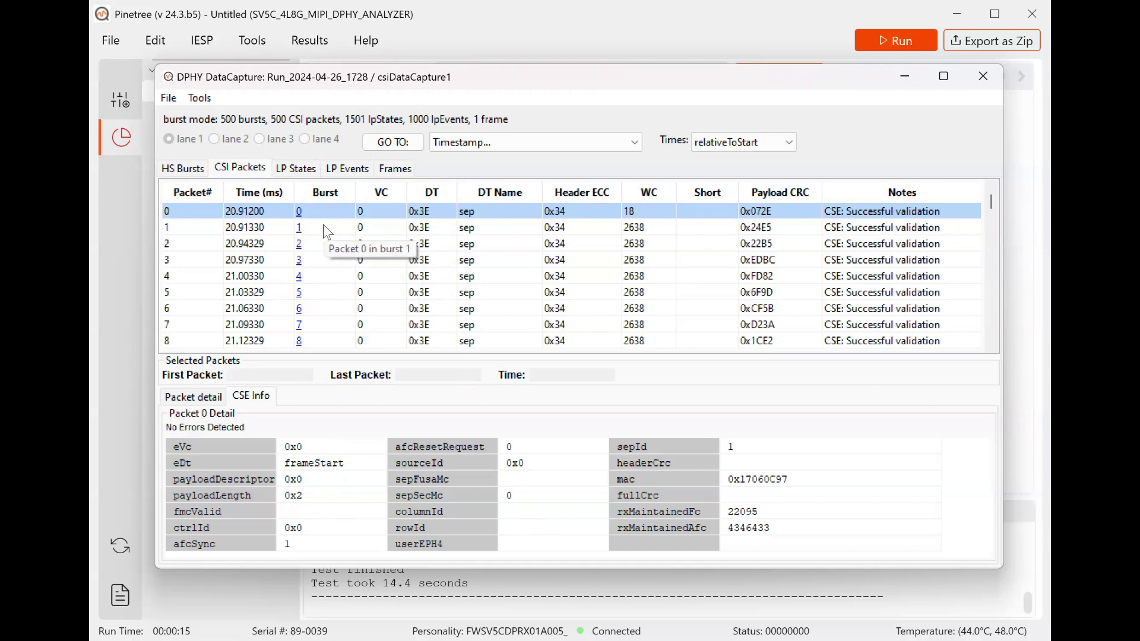
# - View the captured frame's image, return to the CSI packets, and close the data capture viewer
pyautogui.click(390, 171)
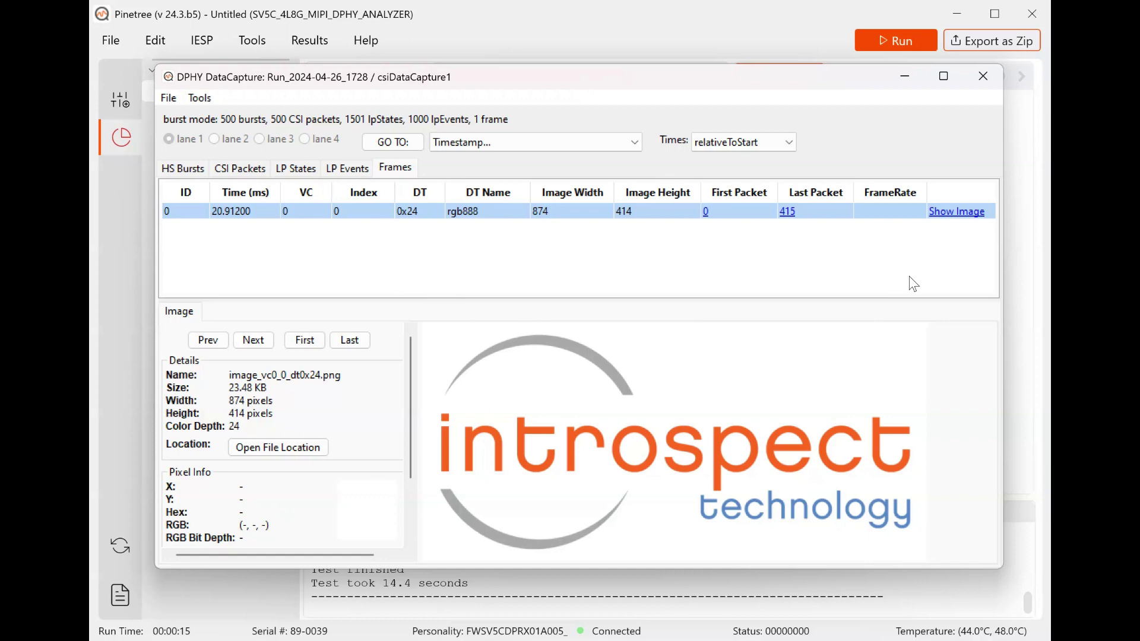
pyautogui.click(239, 169)
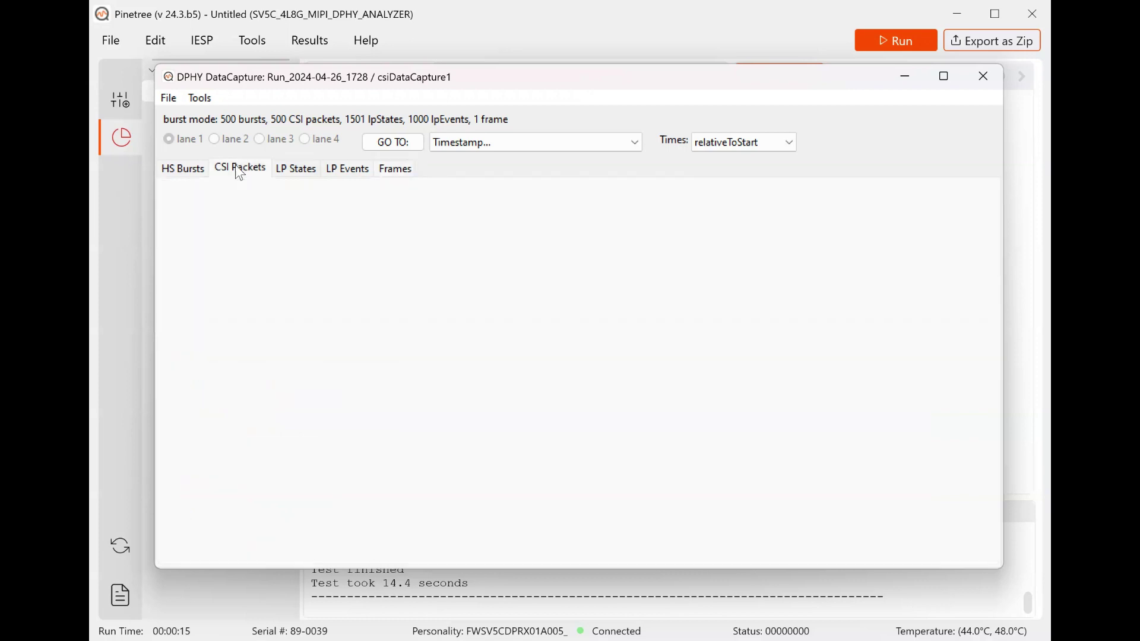
pyautogui.click(977, 77)
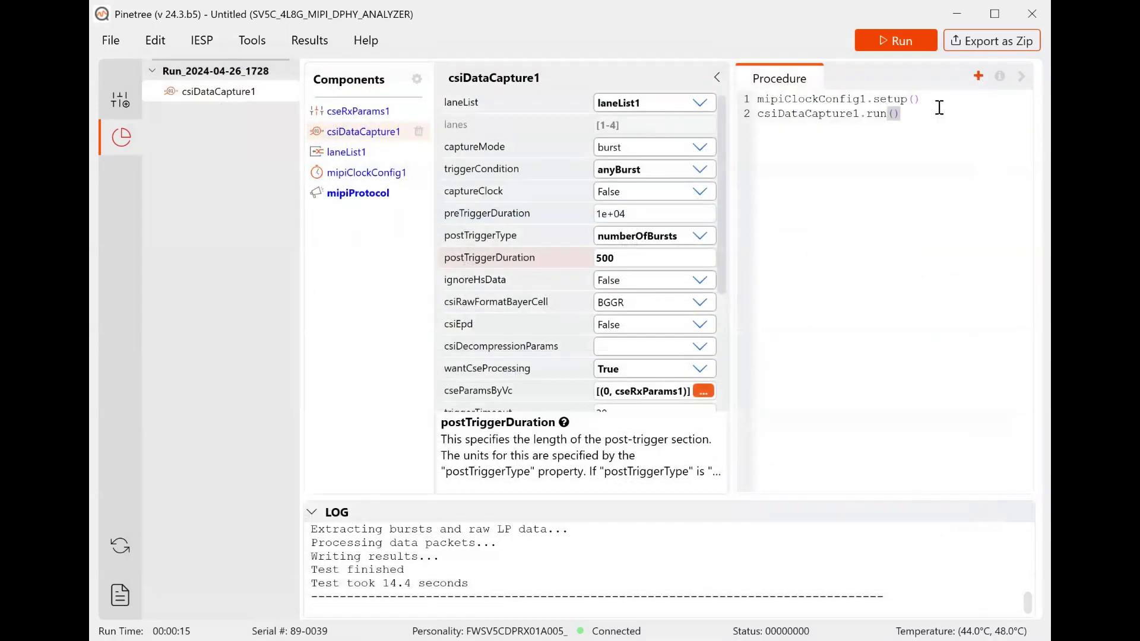